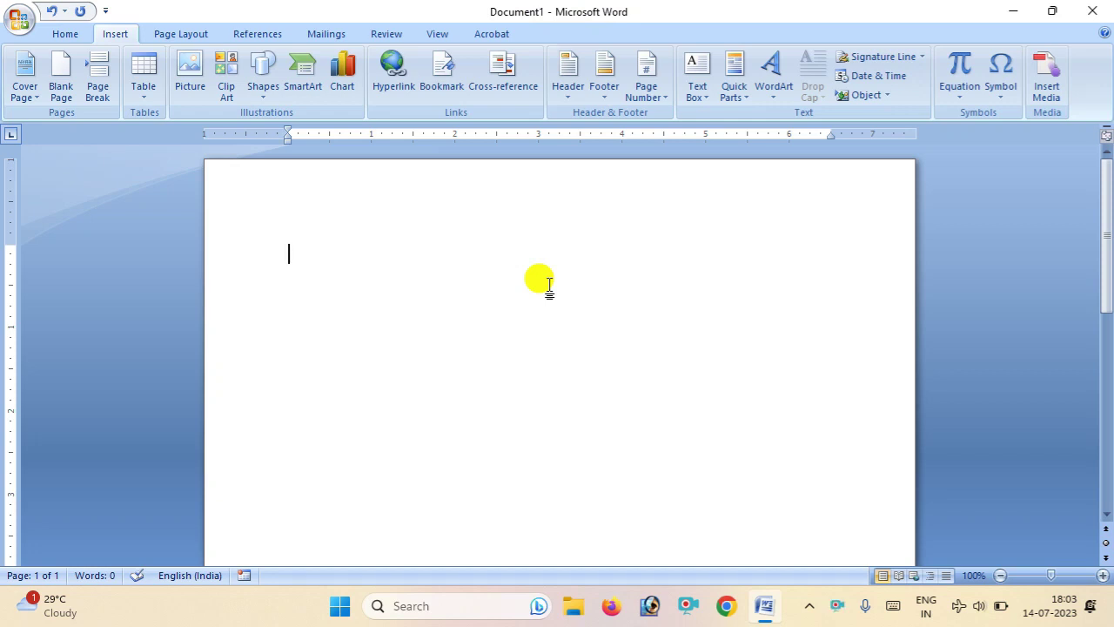
# Turn :) :( :| into smiling, frowning and neutral faces, then add the --> <-- arrows.
pyautogui.write(')')
pyautogui.press('Return')
pyautogui.write(':(')
pyautogui.press('Return')
pyautogui.write(':|')
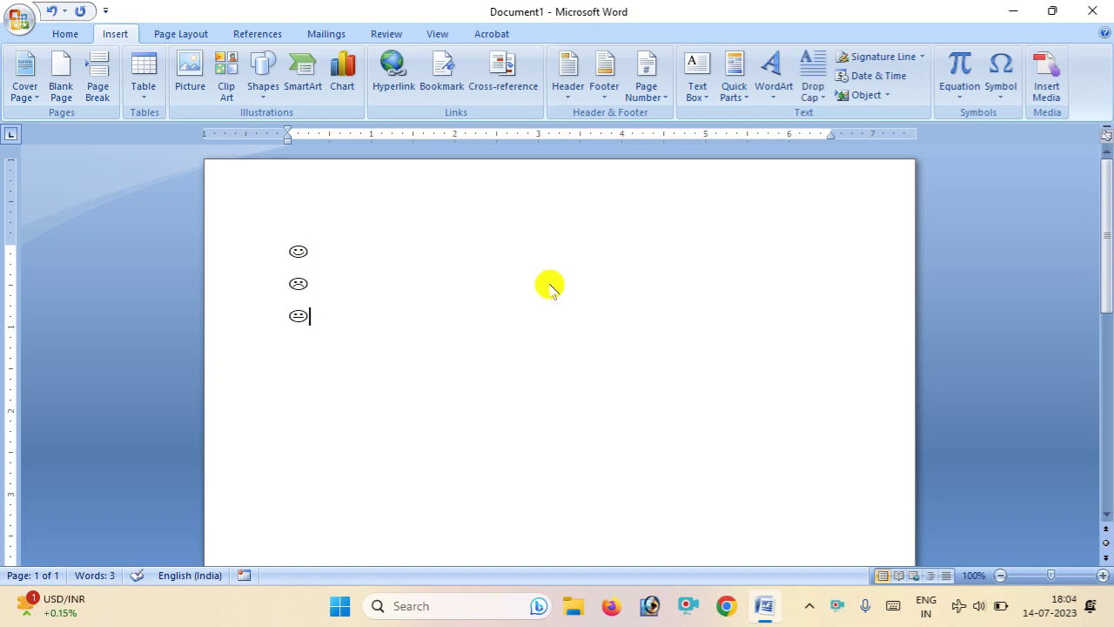
pyautogui.press('Return')
pyautogui.write('--> <--')
pyautogui.press('Return')
# Add 1st, 2nd and 3rd on separate lines with superscripted suffixes.
pyautogui.write(',')
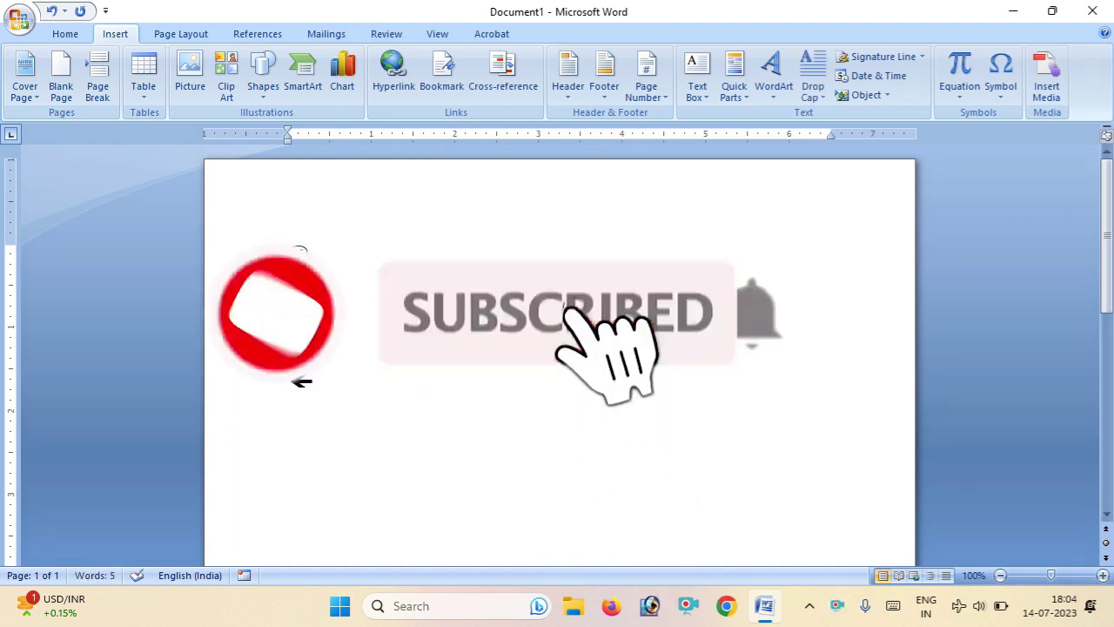
pyautogui.write('1st')
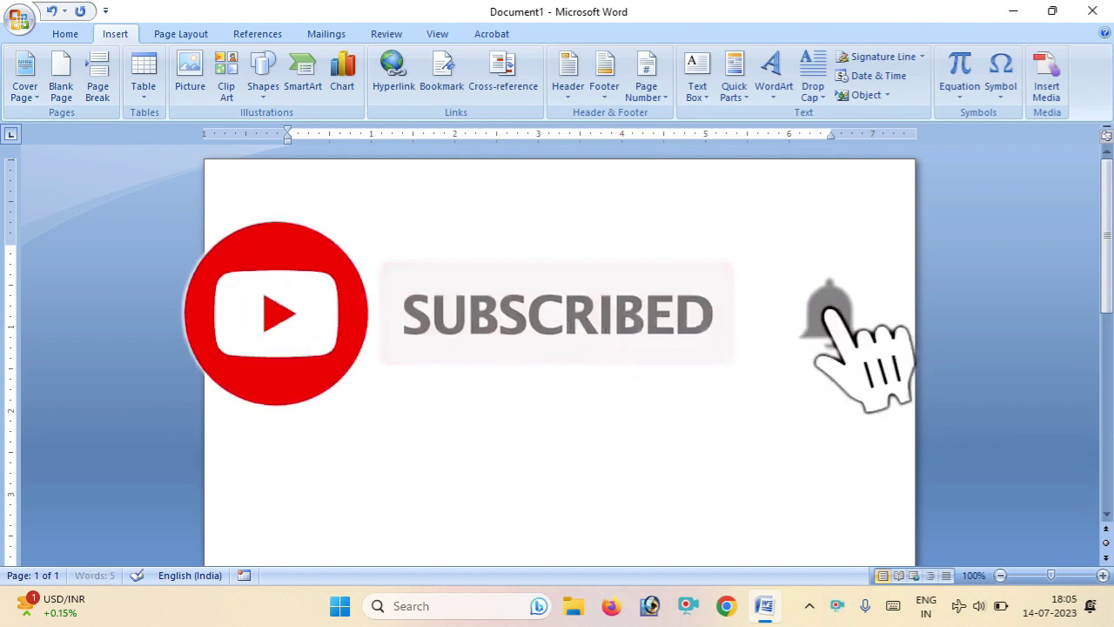
pyautogui.press('Return')
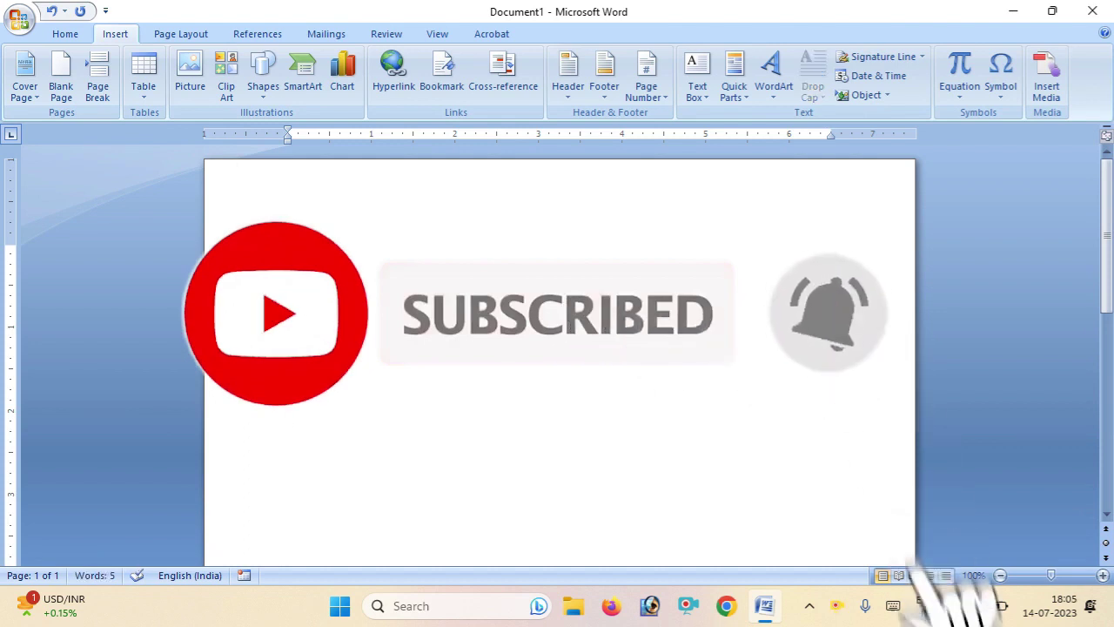
pyautogui.write('2nd')
pyautogui.press('Return')
pyautogui.write('3rd')
pyautogui.press('Return')
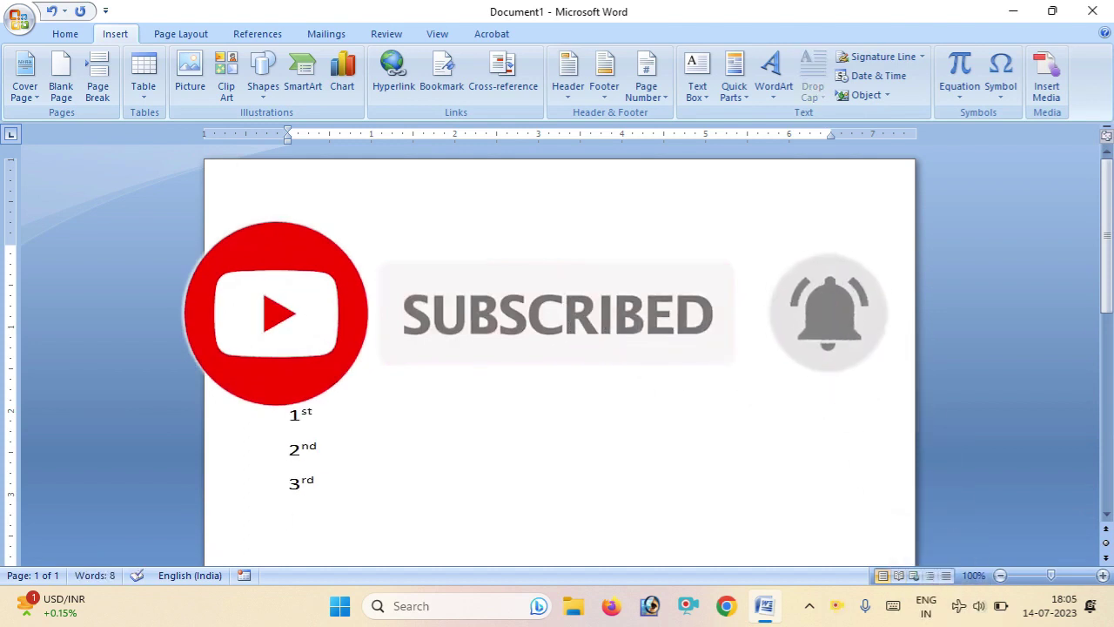
# Create a * bullet list (Sdlknkjs, Sdfbksj), a > arrow list (Akjdekj, efbekj), then =rand() sample paragraphs.
pyautogui.write('* ')
pyautogui.write('Sdlknkjs')
pyautogui.press('Return')
pyautogui.write('Sdfbksj')
pyautogui.press('Return')
pyautogui.press('Return')
pyautogui.write('> Akjdekj')
pyautogui.press('Return')
pyautogui.write('efbekj')
pyautogui.press('Return')
pyautogui.press('Return')
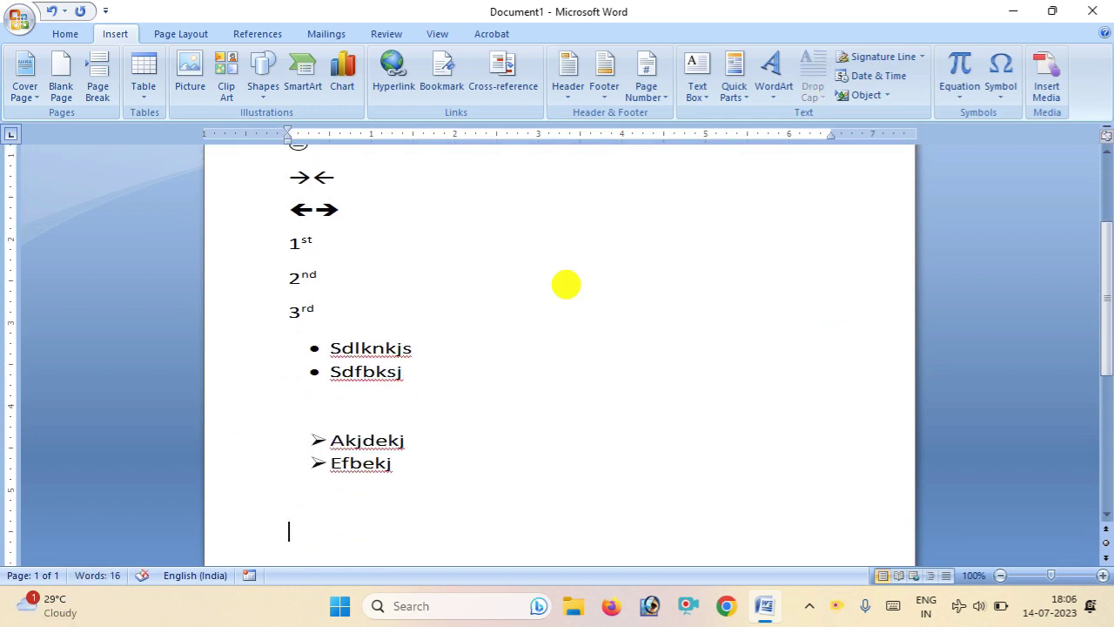
pyautogui.write('=rand()')
pyautogui.press('Return')
# Make the first paragraph's opening O a Dropped drop cap.
pyautogui.scroll(5, 567, 286)
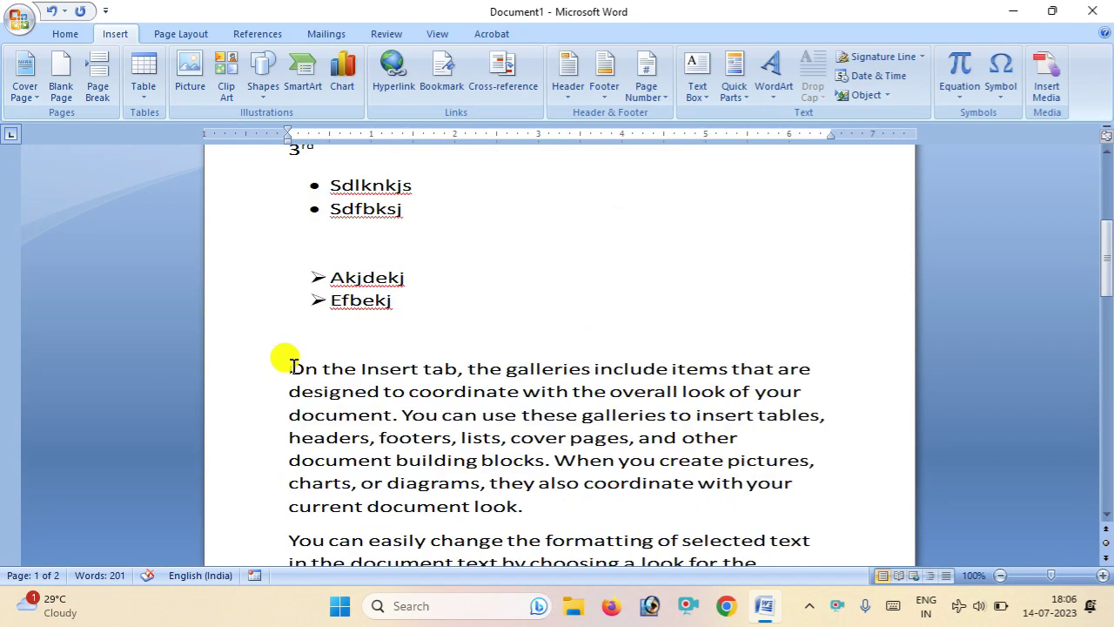
pyautogui.moveTo(288, 369); pyautogui.dragTo(305, 369)
pyautogui.scroll(1, 311, 62)
pyautogui.scroll(-1, 323, 67)
pyautogui.click(813, 85)
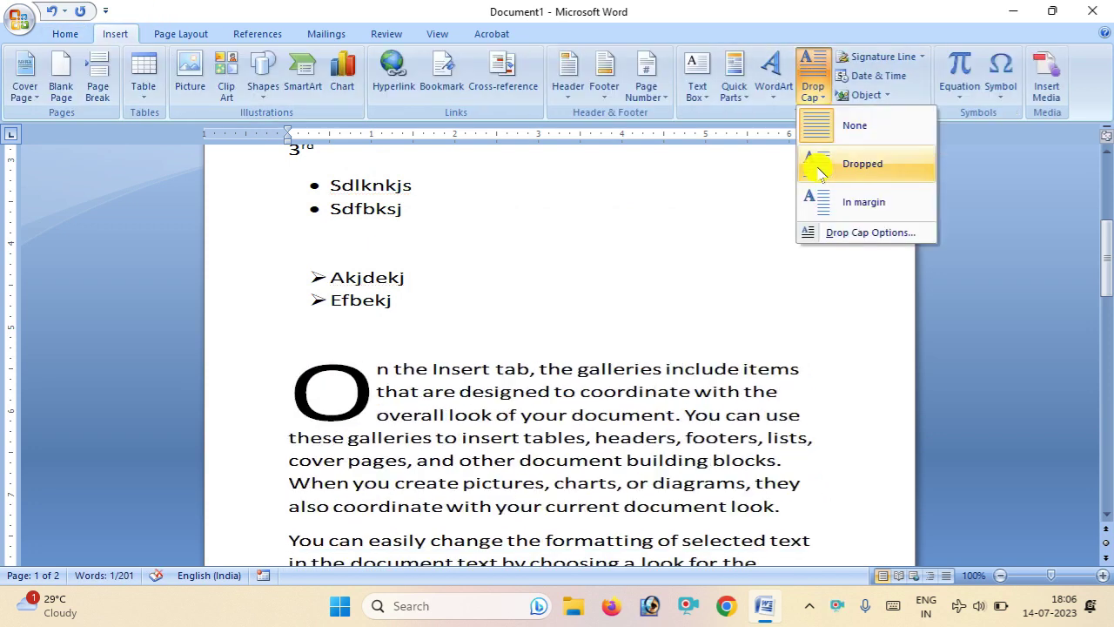
pyautogui.click(821, 165)
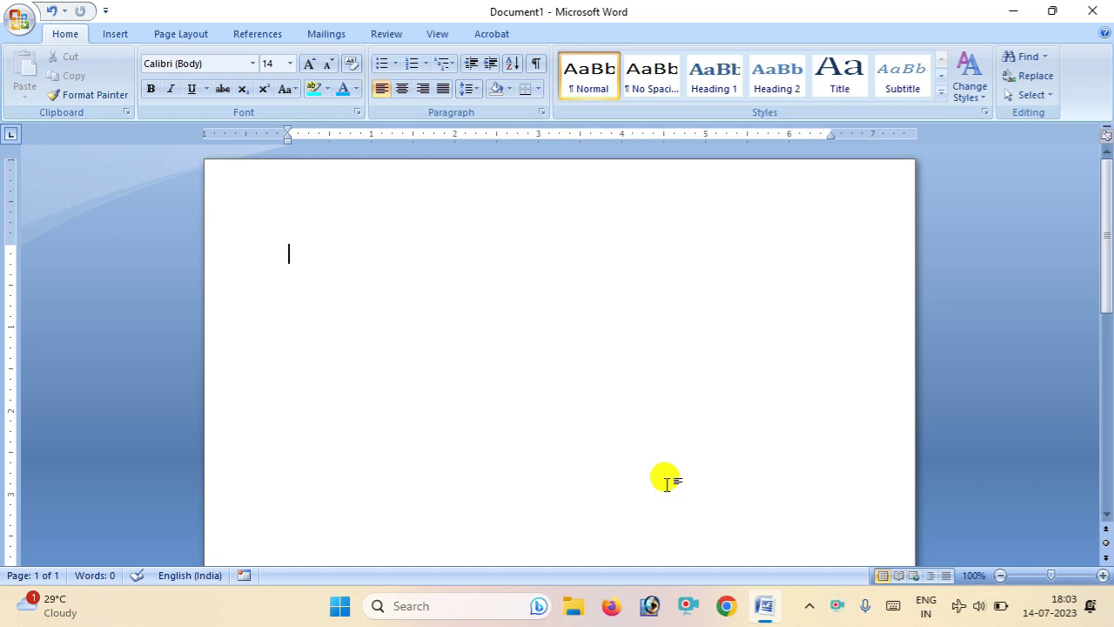
# Convert the line +------+----+--------+-----+ into a one-row, four-column table.
pyautogui.click(122, 35)
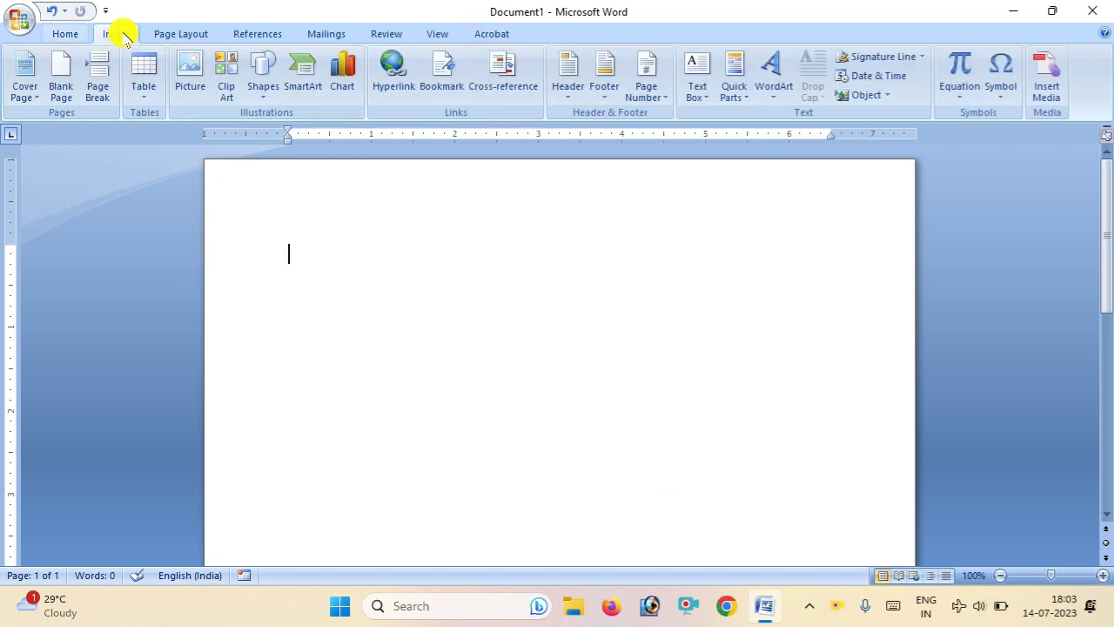
pyautogui.click(143, 78)
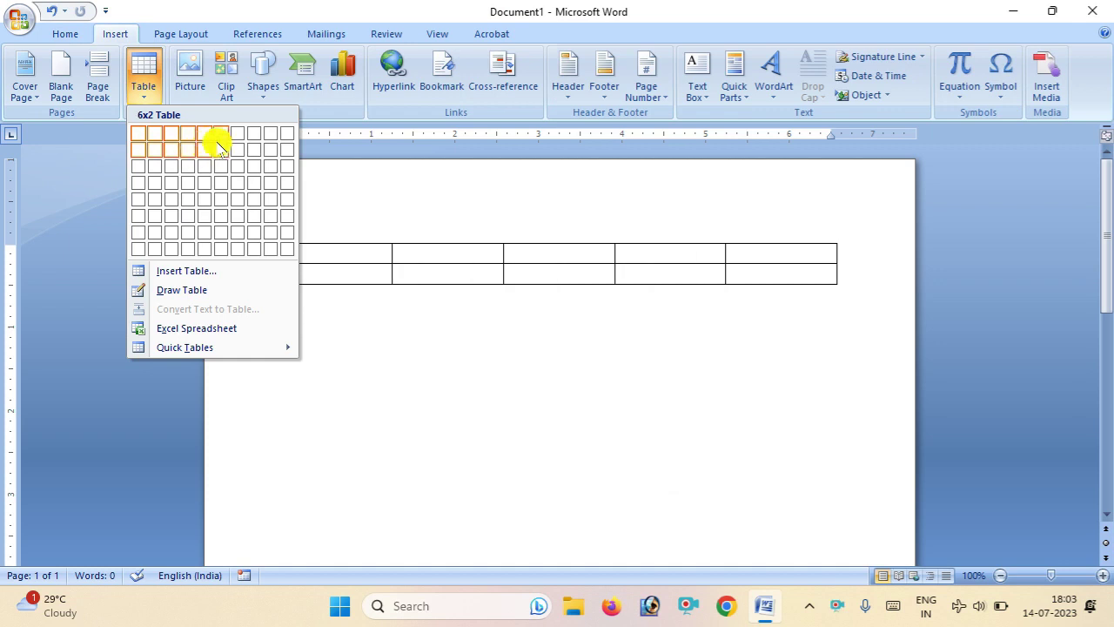
pyautogui.click(440, 197)
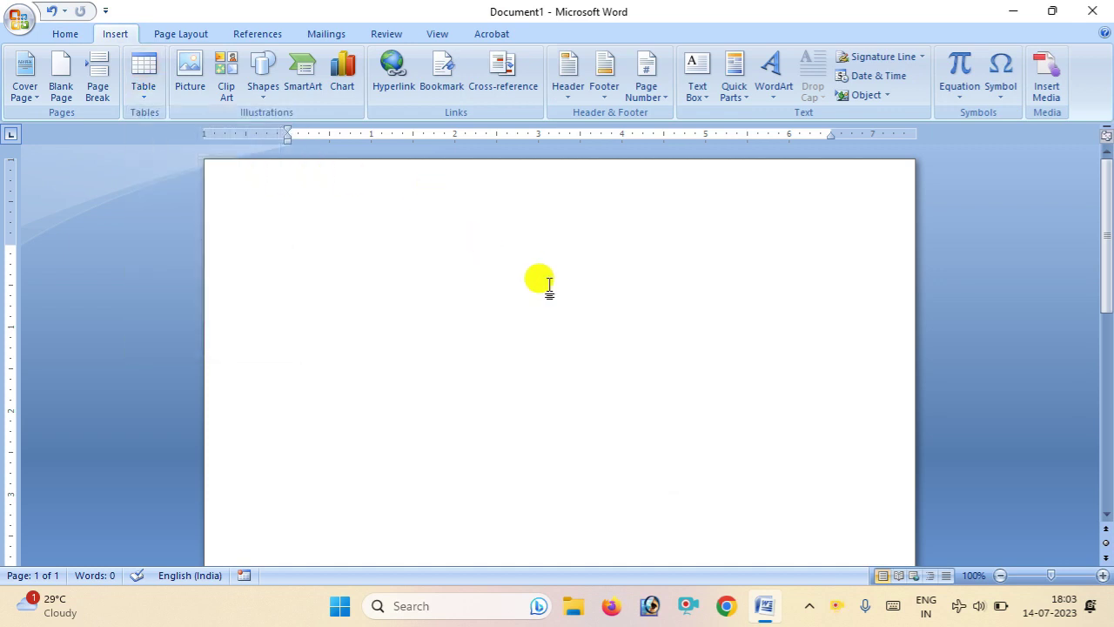
pyautogui.write('=')
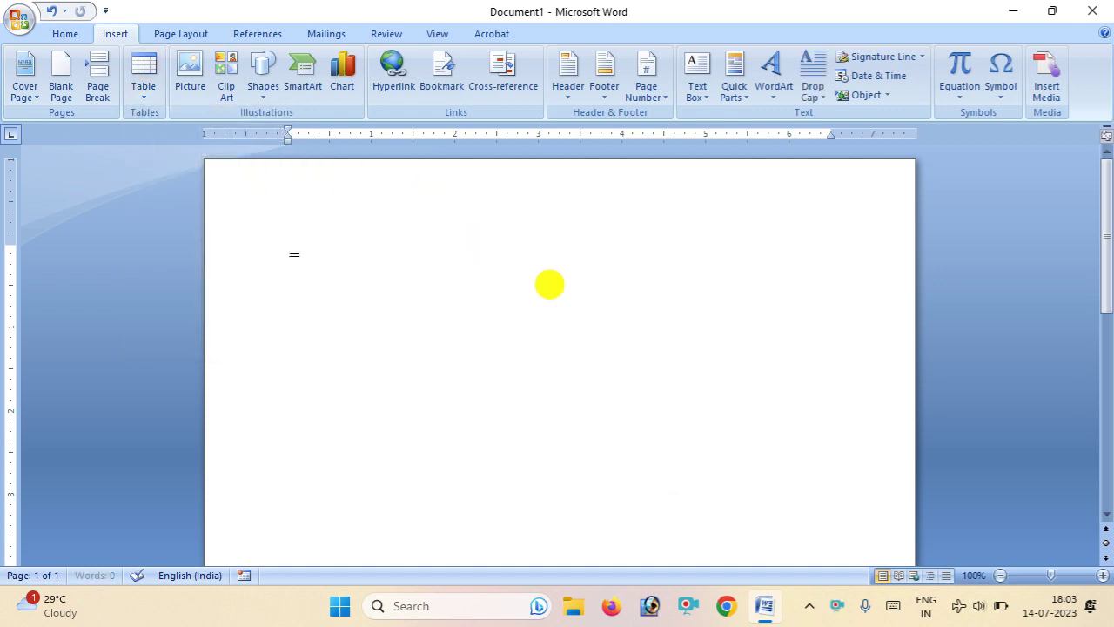
pyautogui.press('BackSpace')
pyautogui.write('+')
pyautogui.write('------+----+--------+-----+')
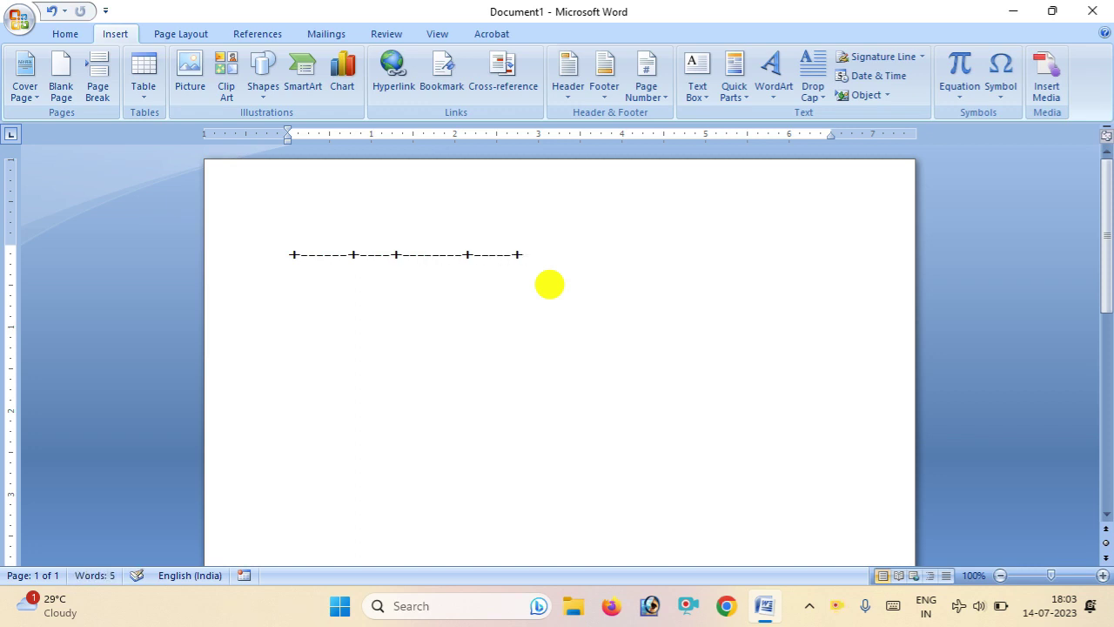
pyautogui.press('Return')
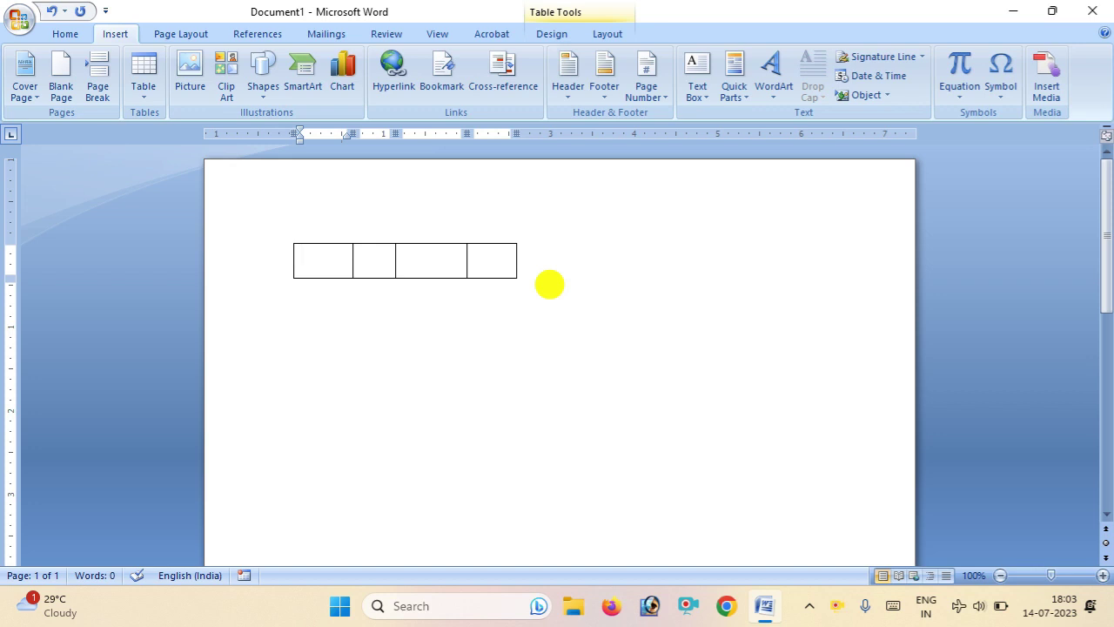
# Grow the table by a row with Tab, then select and delete the whole table.
pyautogui.press('Tab')
pyautogui.press('Tab')
pyautogui.press('Tab')
pyautogui.press('Tab')
pyautogui.press('Tab')
pyautogui.press('Tab')
pyautogui.press('Tab')
pyautogui.press('Tab')
pyautogui.press('Tab')
pyautogui.press('Tab')
pyautogui.press('Tab')
pyautogui.press('Tab')
pyautogui.press('Tab')
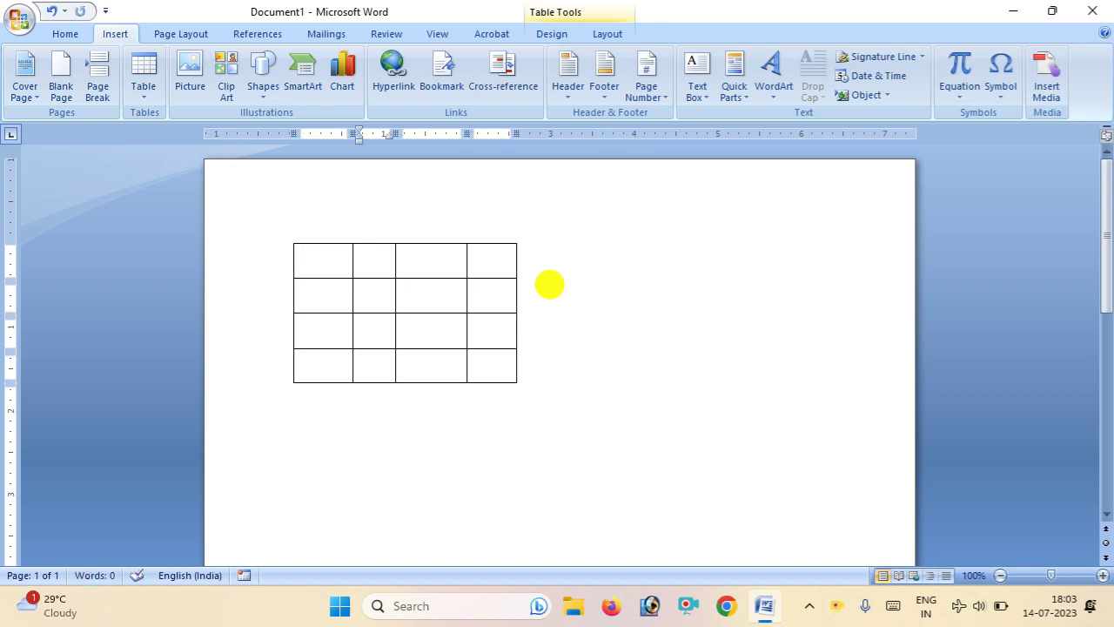
pyautogui.hotkey('ctrl', 'a')
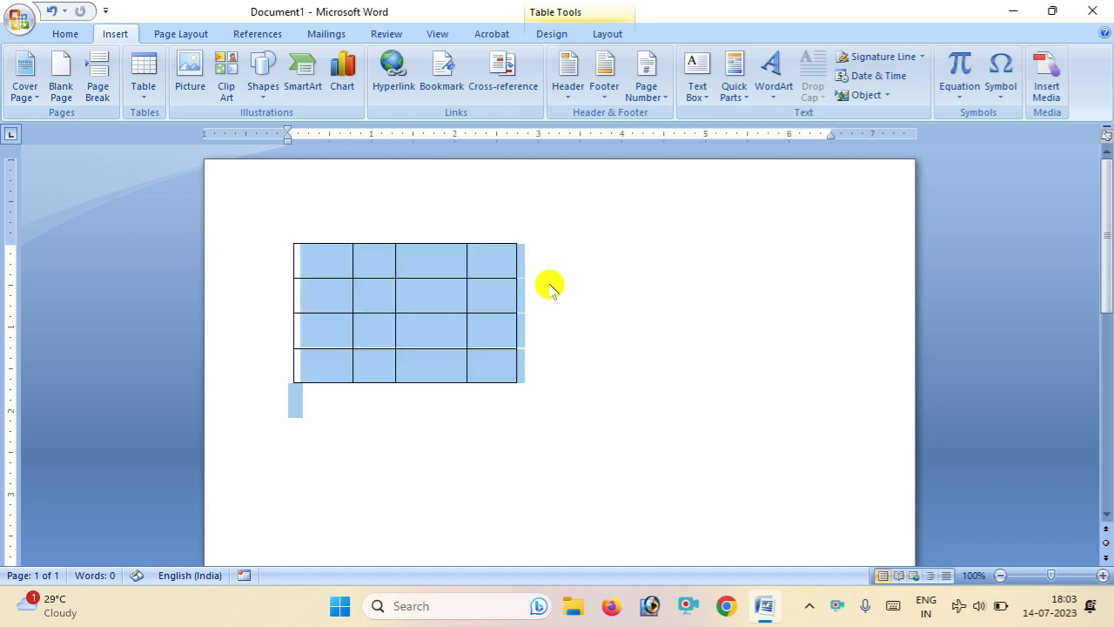
pyautogui.press('Delete')
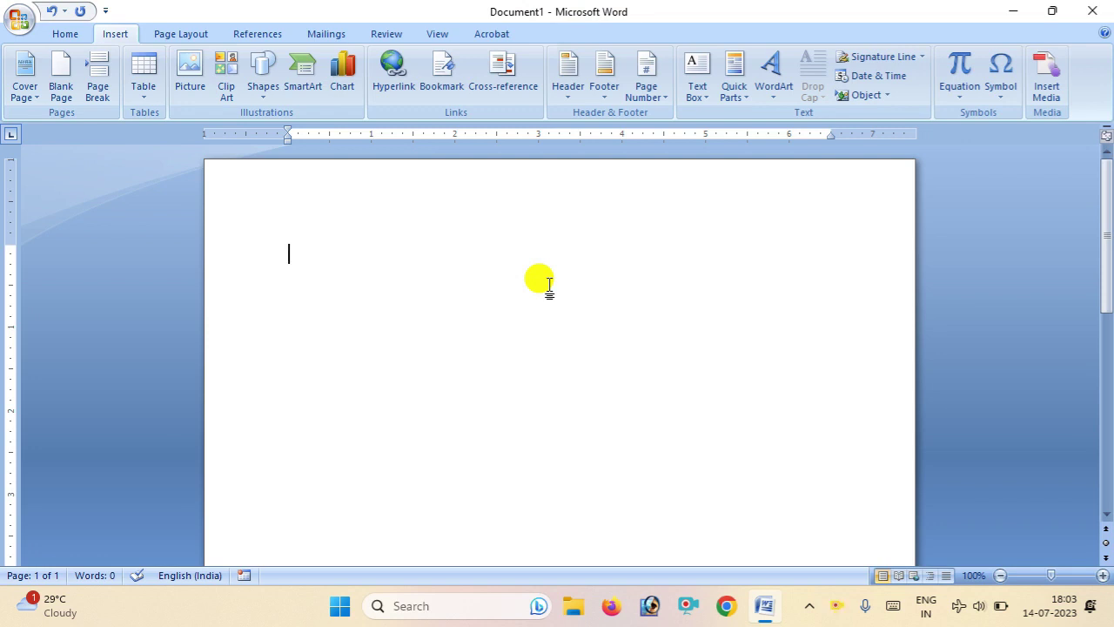
# Create smiling, sad and neutral faces on three lines, removing stray backslashes, and begin the --><-- arrows.
pyautogui.write(':')
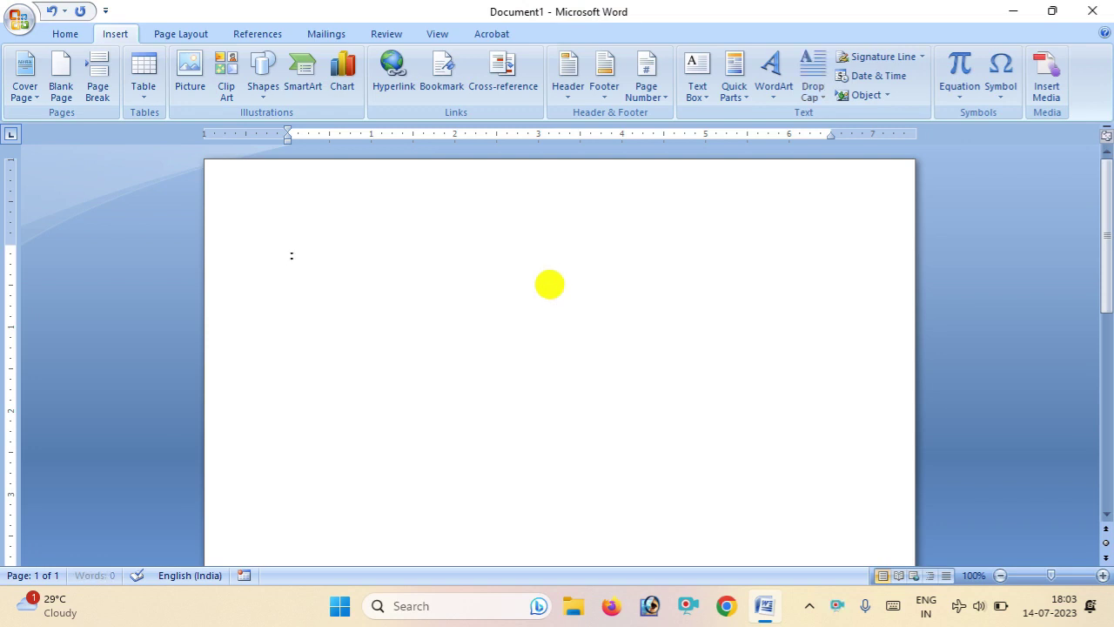
pyautogui.write(')')
pyautogui.press('Return')
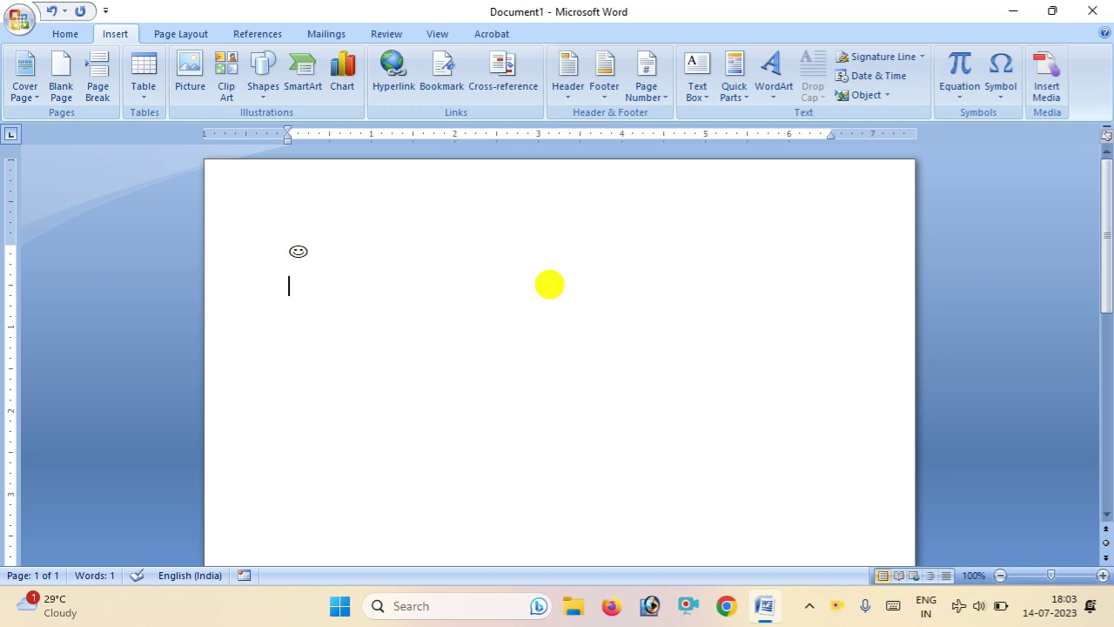
pyautogui.write(':')
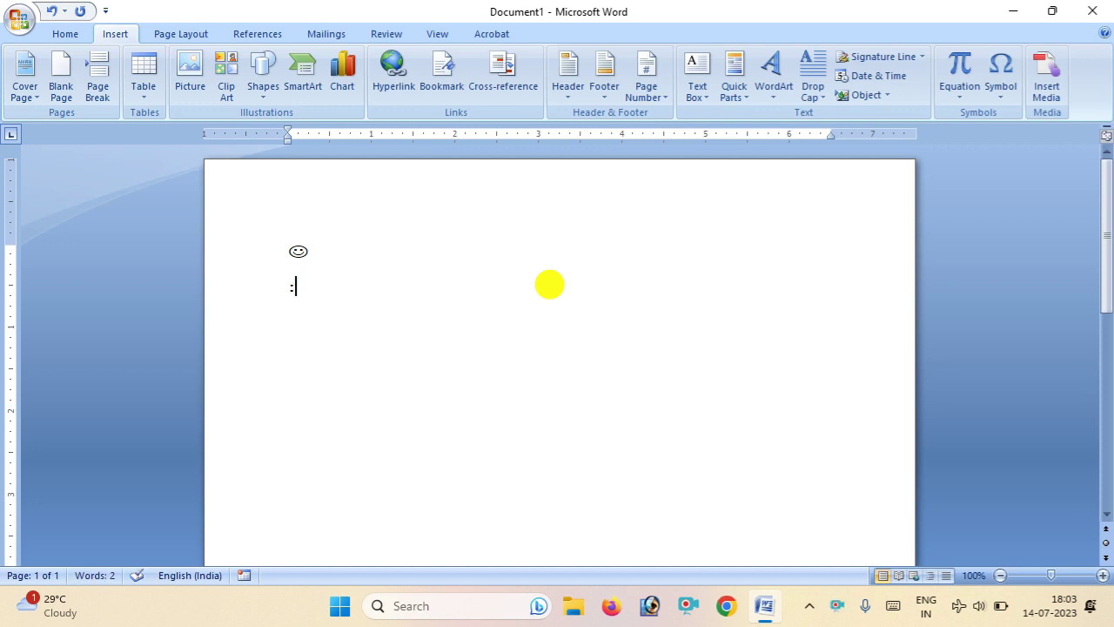
pyautogui.write('(')
pyautogui.press('Return')
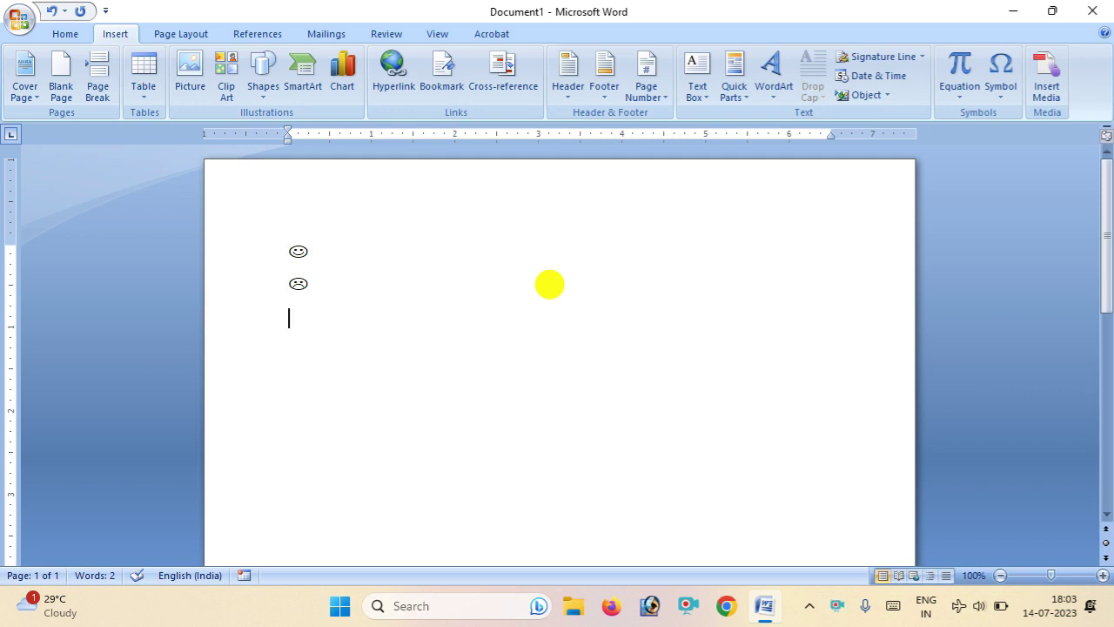
pyautogui.write(':')
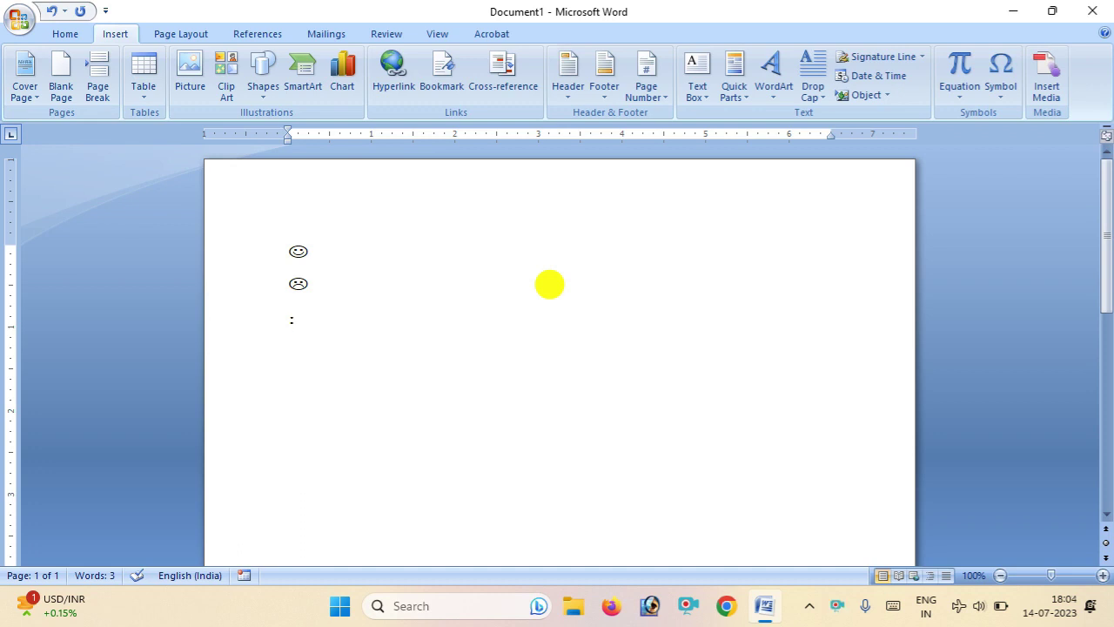
pyautogui.write('|')
pyautogui.write('\\')
pyautogui.write('\\\\')
pyautogui.press('BackSpace')
pyautogui.press('BackSpace')
pyautogui.press('BackSpace')
pyautogui.press('Return')
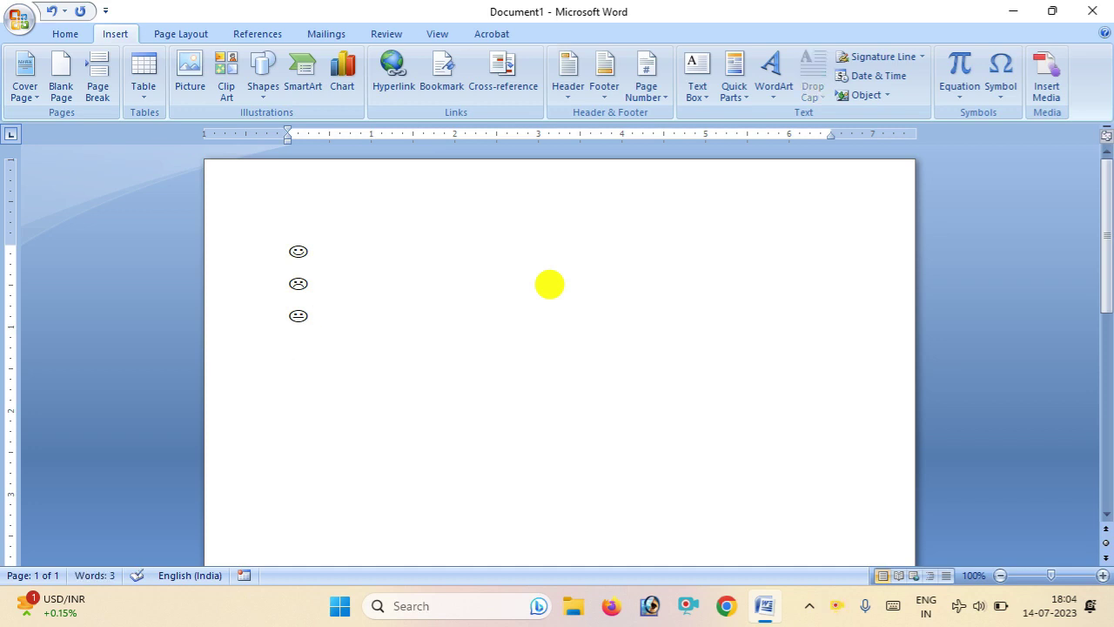
pyautogui.write('--')
pyautogui.write('>')
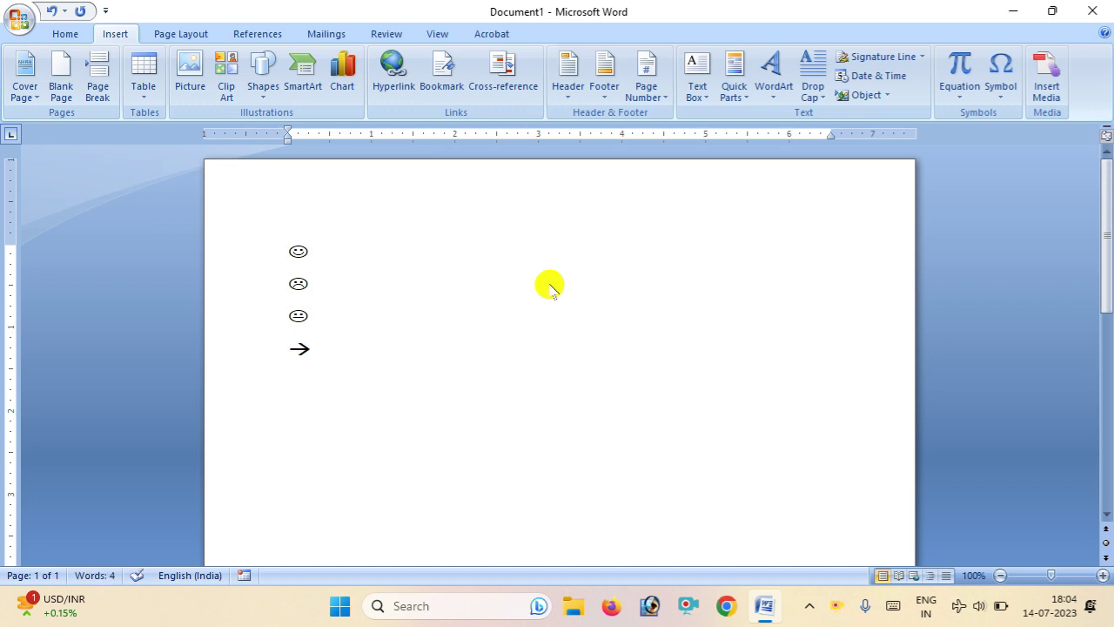
pyautogui.write('<')
pyautogui.write('--')
# Below the thin arrows, add bold left and right arrows from <== and ==>, correcting typos.
pyautogui.press('Return')
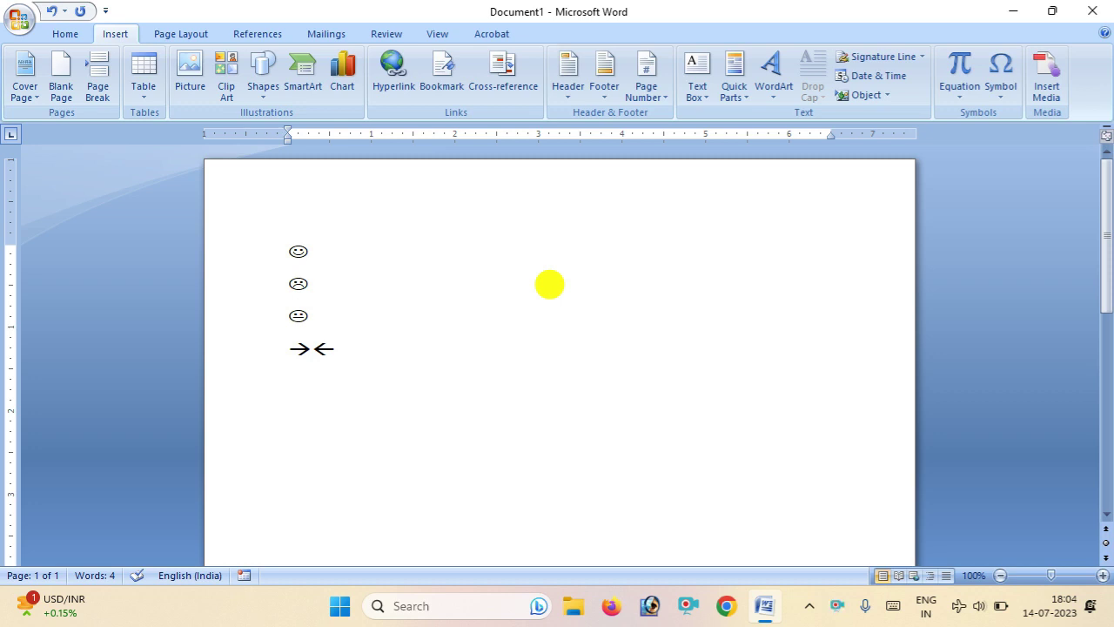
pyautogui.write('<')
pyautogui.write('=')
pyautogui.press('BackSpace')
pyautogui.write('==')
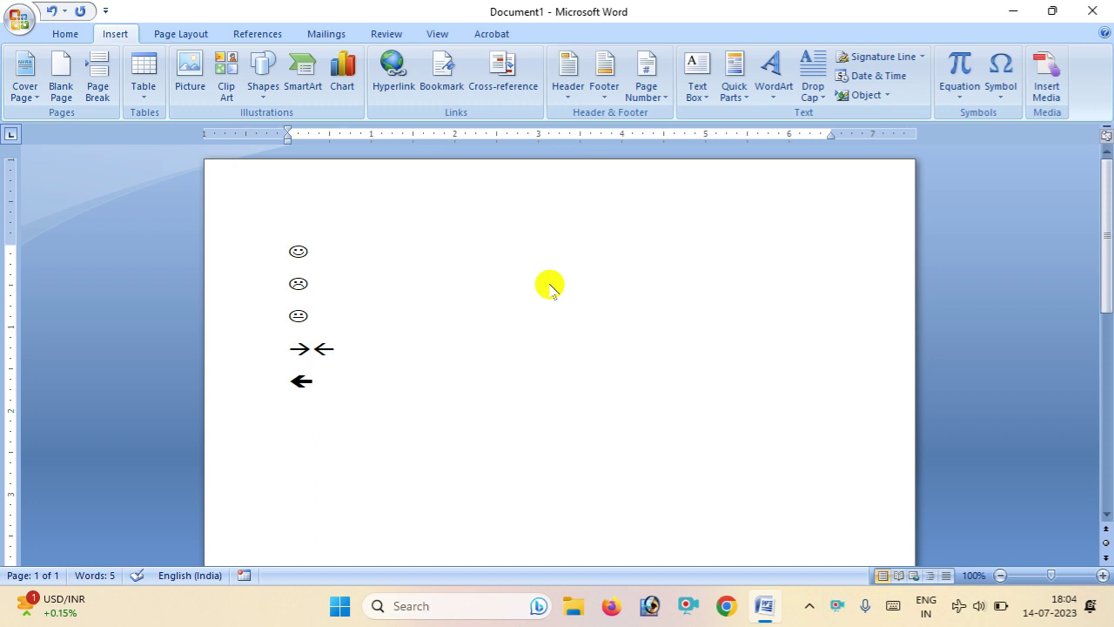
pyautogui.write('>')
pyautogui.press('BackSpace')
pyautogui.write('++')
pyautogui.press('BackSpace')
pyautogui.press('BackSpace')
pyautogui.write('==>')
pyautogui.press('Return')
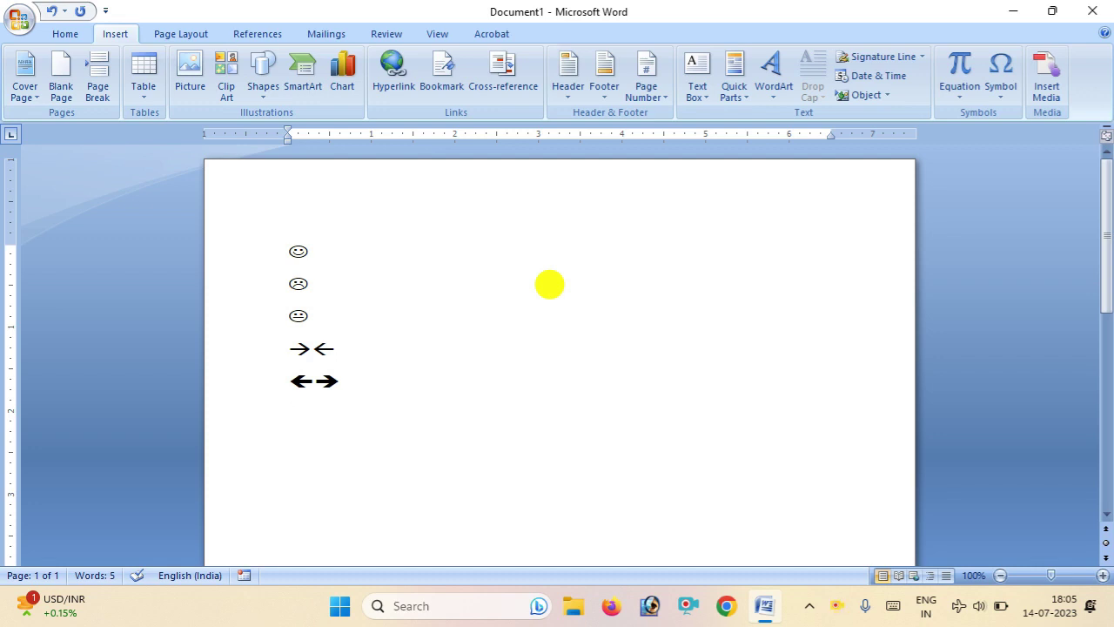
# Enter 1st, 2nd and 3rd on separate lines so their suffixes become superscript.
pyautogui.write('1st')
pyautogui.press('Return')
pyautogui.write('2')
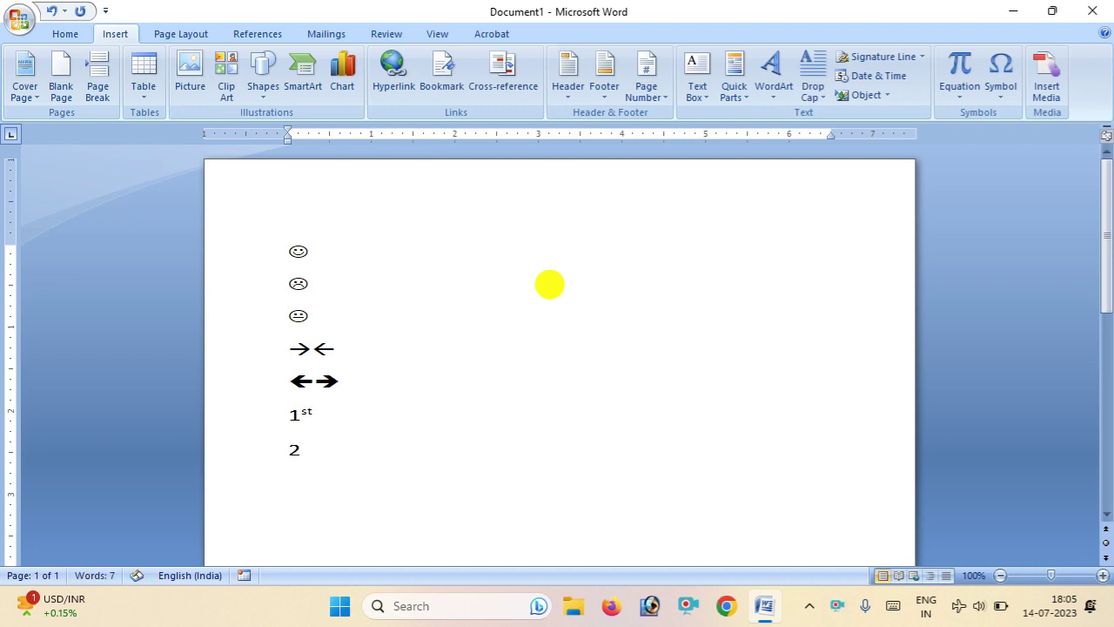
pyautogui.write('nd')
pyautogui.press('Return')
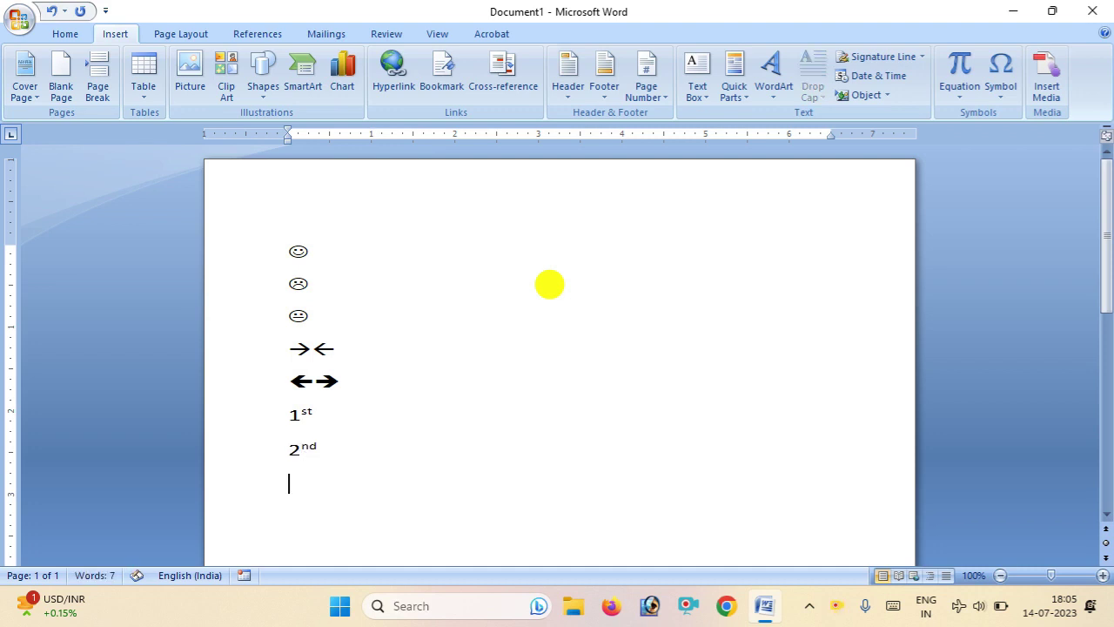
pyautogui.write('3')
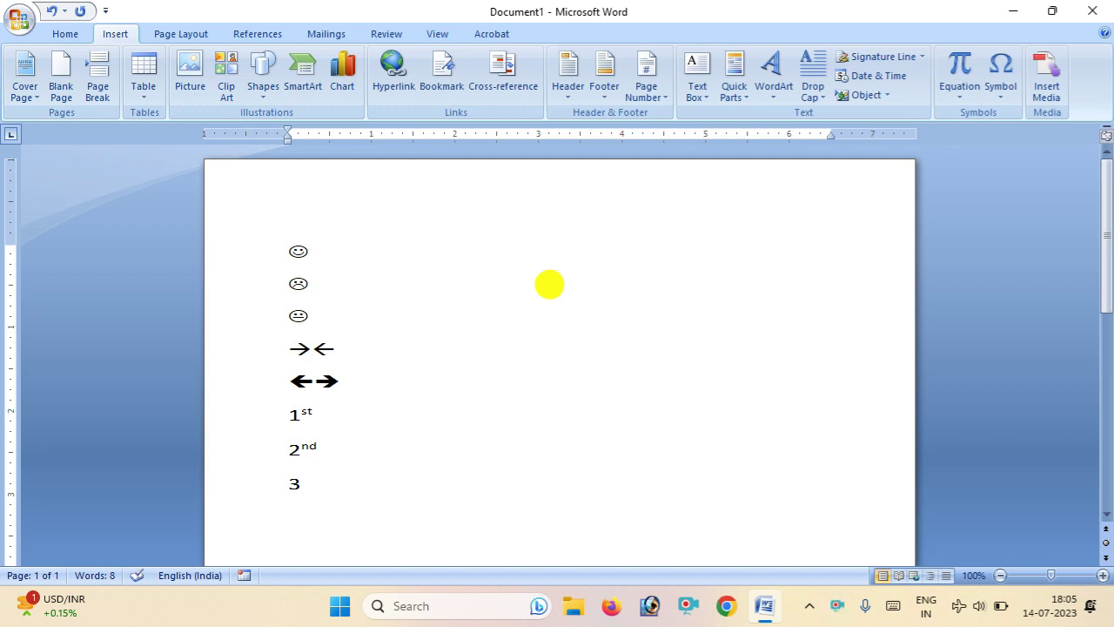
pyautogui.write('rd')
pyautogui.press('Return')
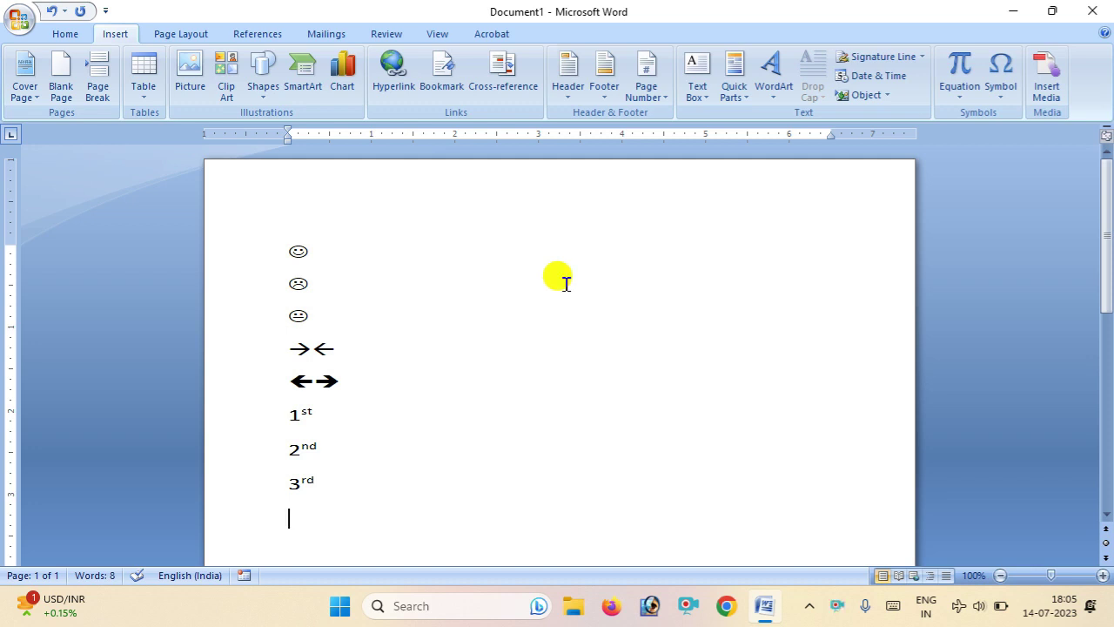
# Start a round-bullet list with the items Sdlknkjs and Sdfbksj.
pyautogui.write('*')
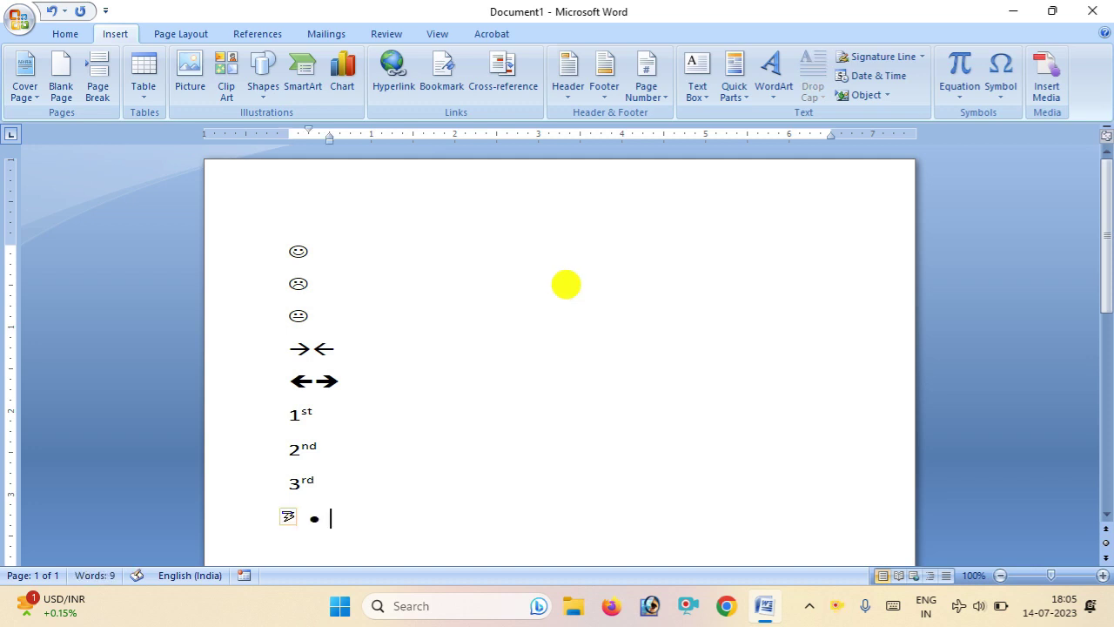
pyautogui.press('BackSpace')
pyautogui.press('BackSpace')
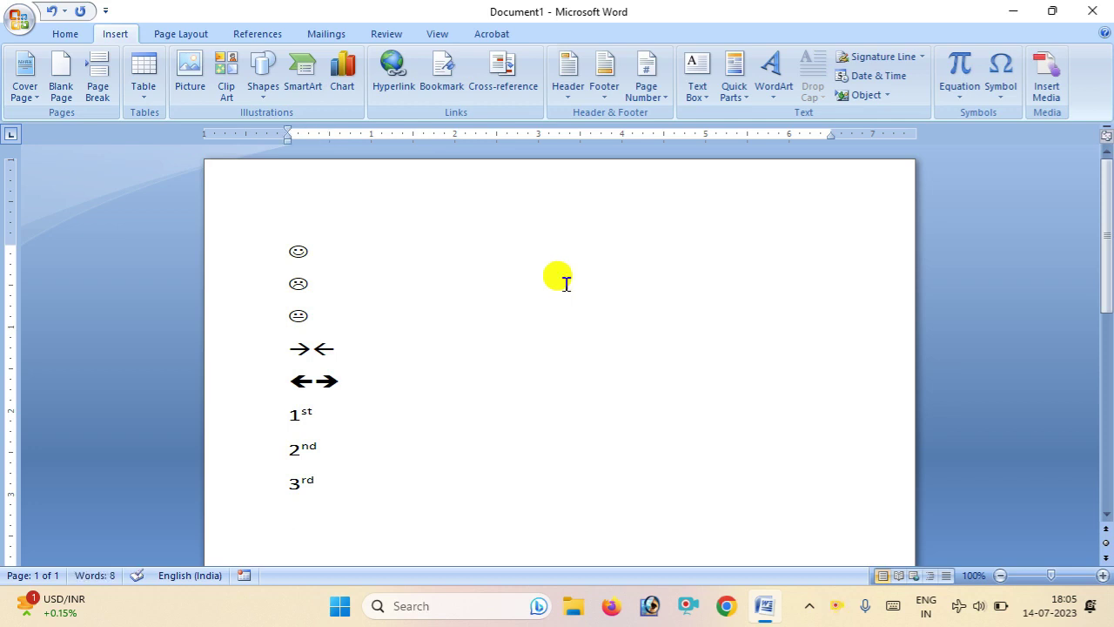
pyautogui.write('* sdlknjs')
pyautogui.press('Return')
pyautogui.write('sdfbksj')
pyautogui.press('Return')
pyautogui.press('Return')
pyautogui.scroll(-1, 566, 283)
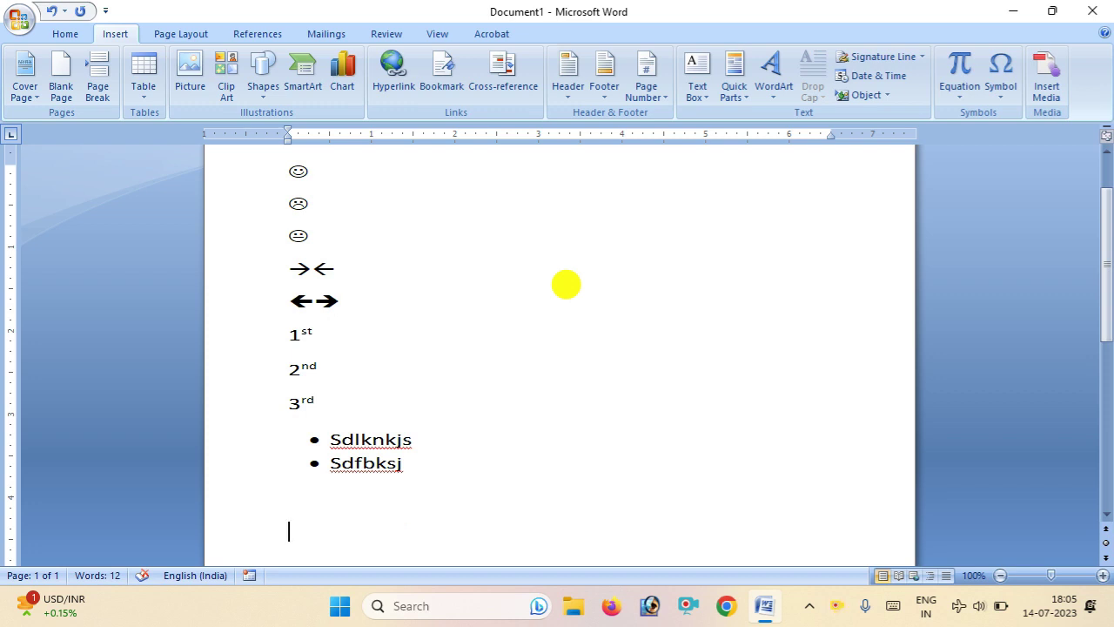
# Add an arrow-bullet list with Akjdekj and Efbekj, then return to the margin.
pyautogui.write('>')
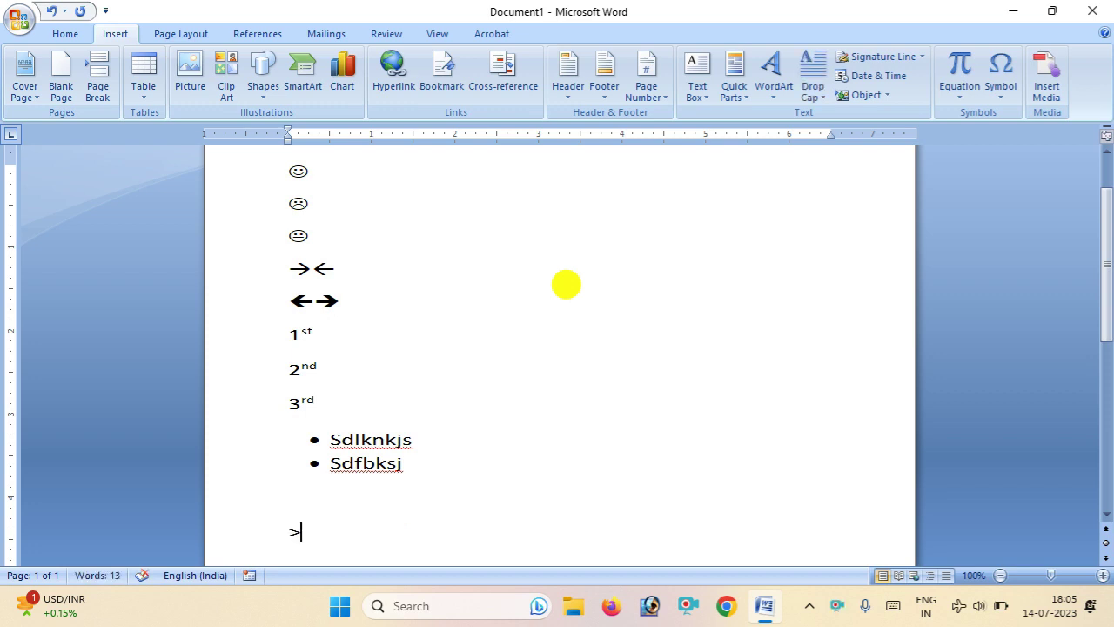
pyautogui.write(' akjdekj')
pyautogui.press('Return')
pyautogui.write('efbekj')
pyautogui.press('Return')
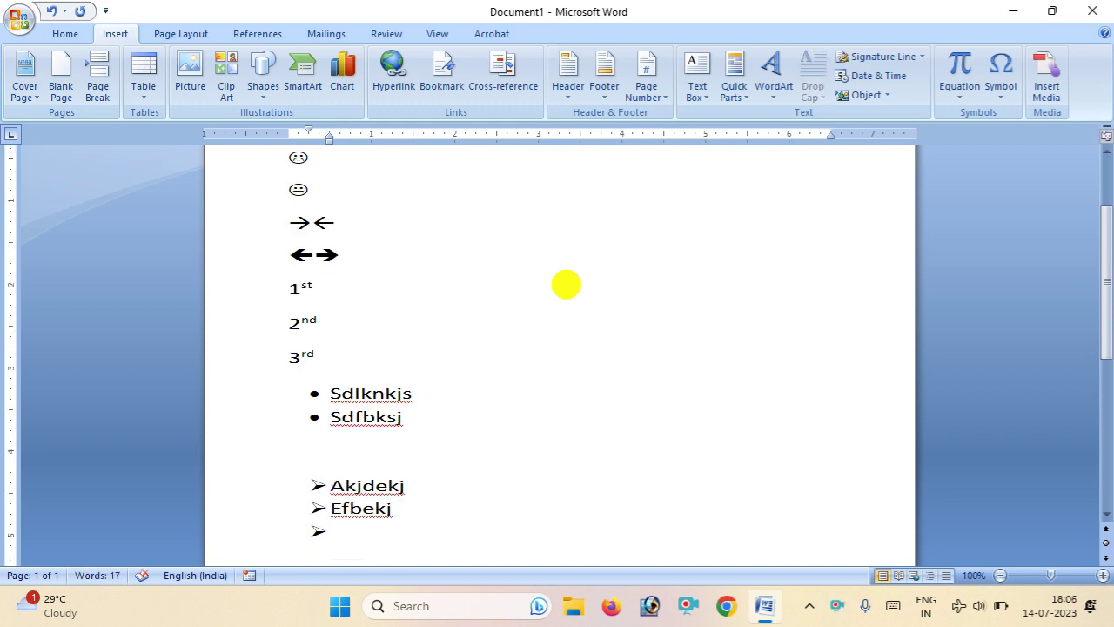
pyautogui.press('Return')
pyautogui.press('Return')
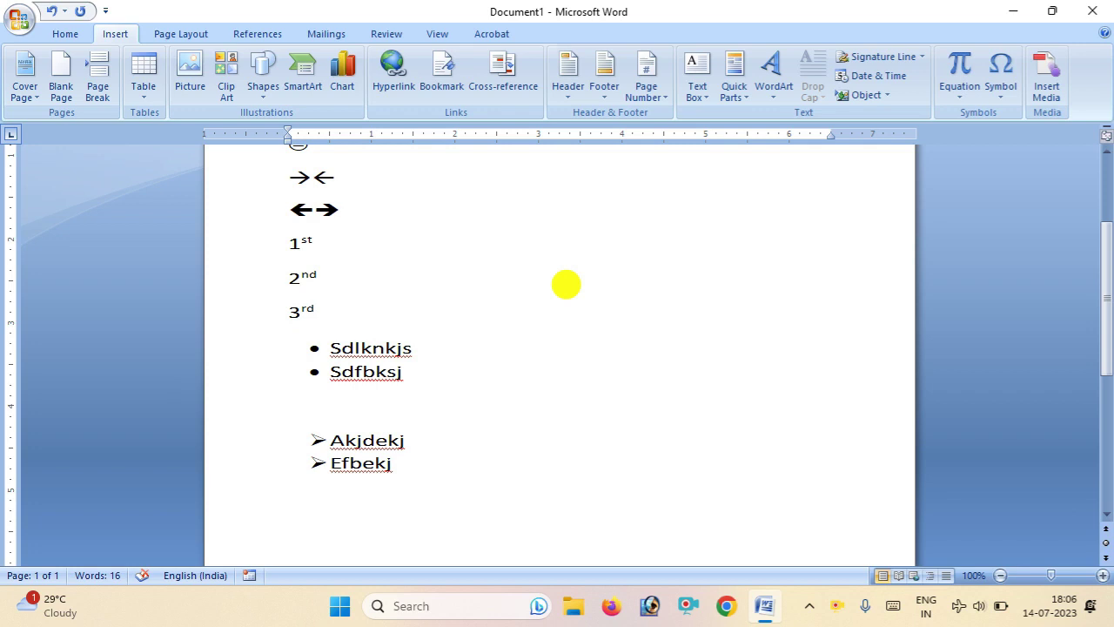
# Generate sample paragraphs with =rand() below the arrow list and scroll to review them.
pyautogui.write('=')
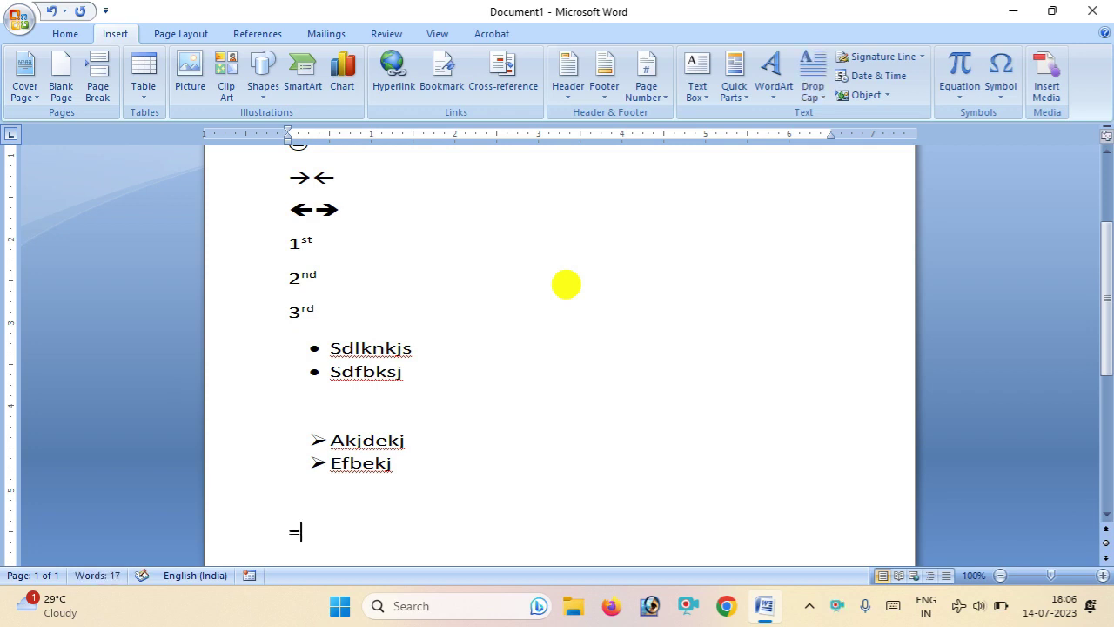
pyautogui.write('ran')
pyautogui.write('d()')
pyautogui.press('Return')
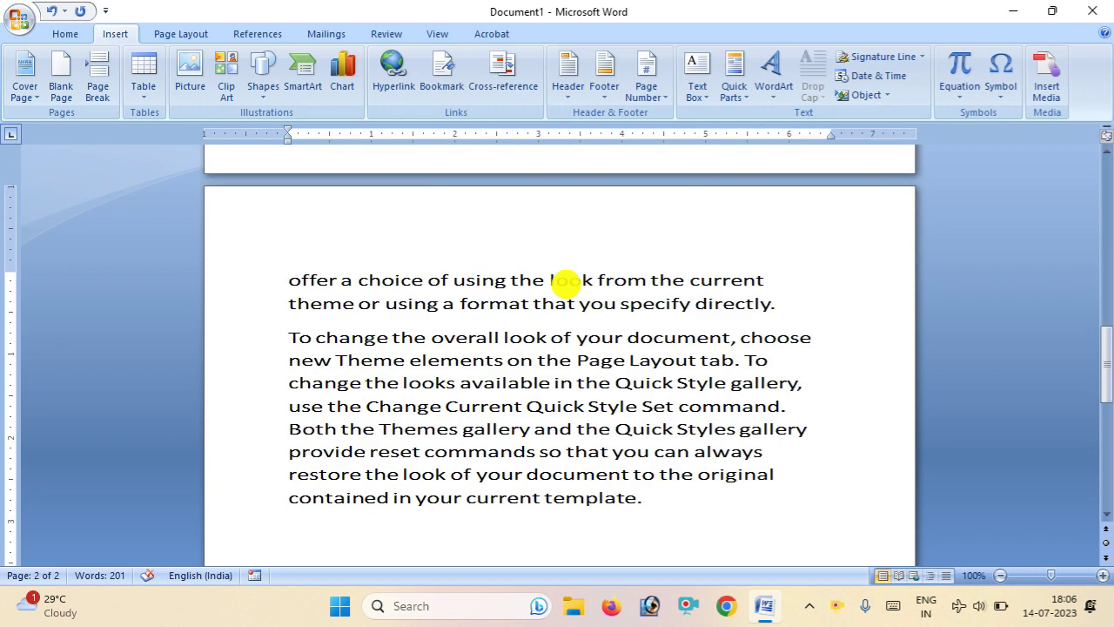
pyautogui.scroll(10, 566, 280)
pyautogui.scroll(3, 570, 292)
pyautogui.scroll(-9, 378, 328)
pyautogui.scroll(5, 380, 331)
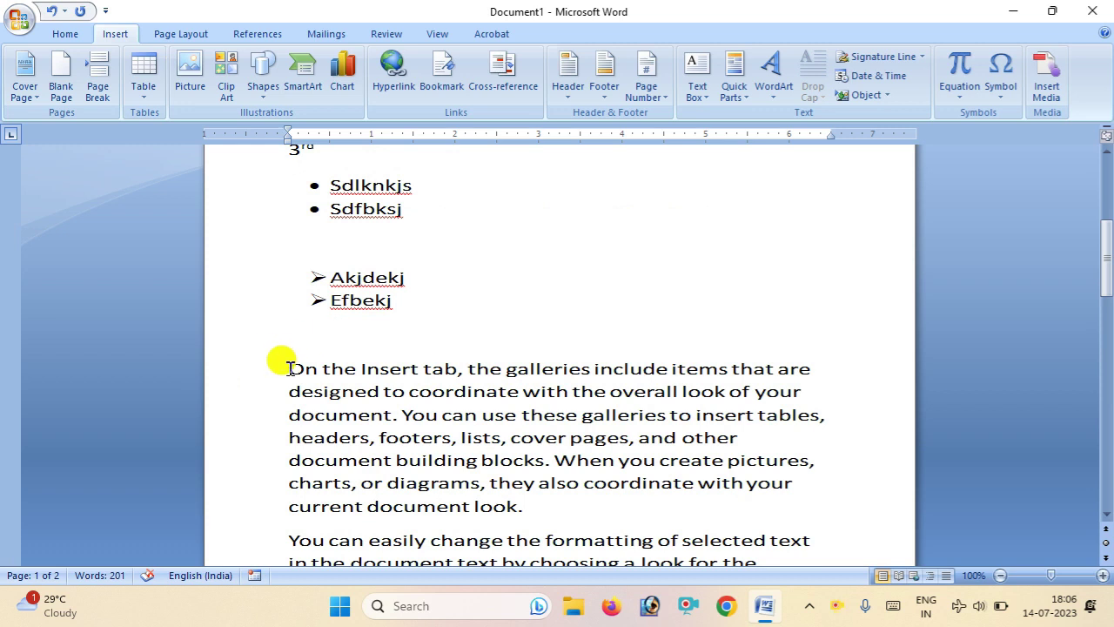
# Grow the paragraph's first letter O to 48 pt, then shrink it back to 11 pt.
pyautogui.moveTo(290, 369); pyautogui.dragTo(304, 371)
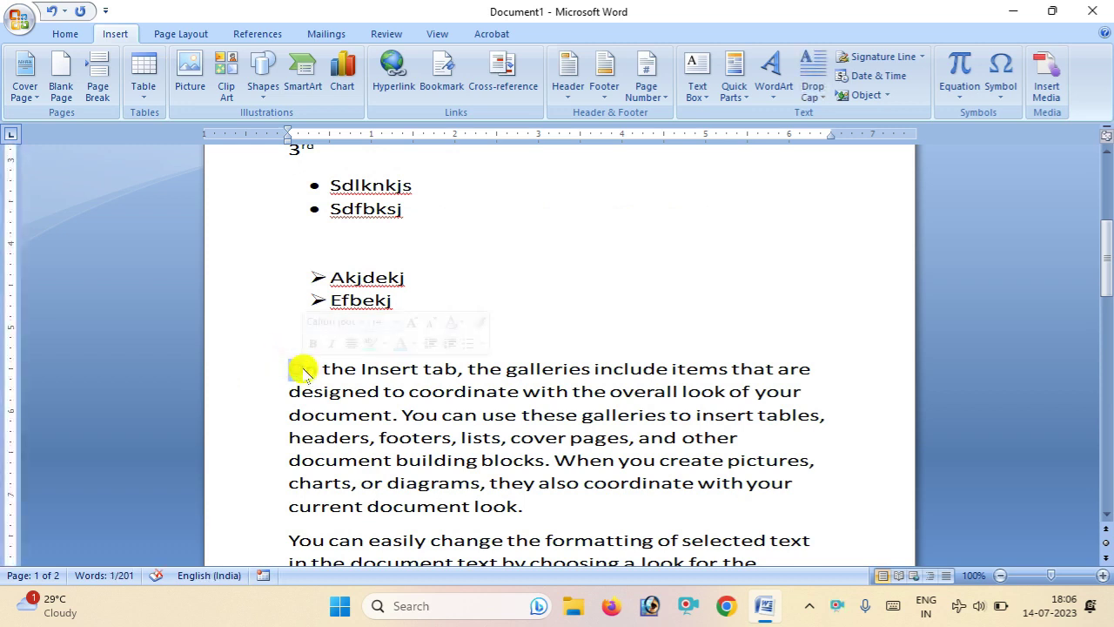
pyautogui.click(71, 34)
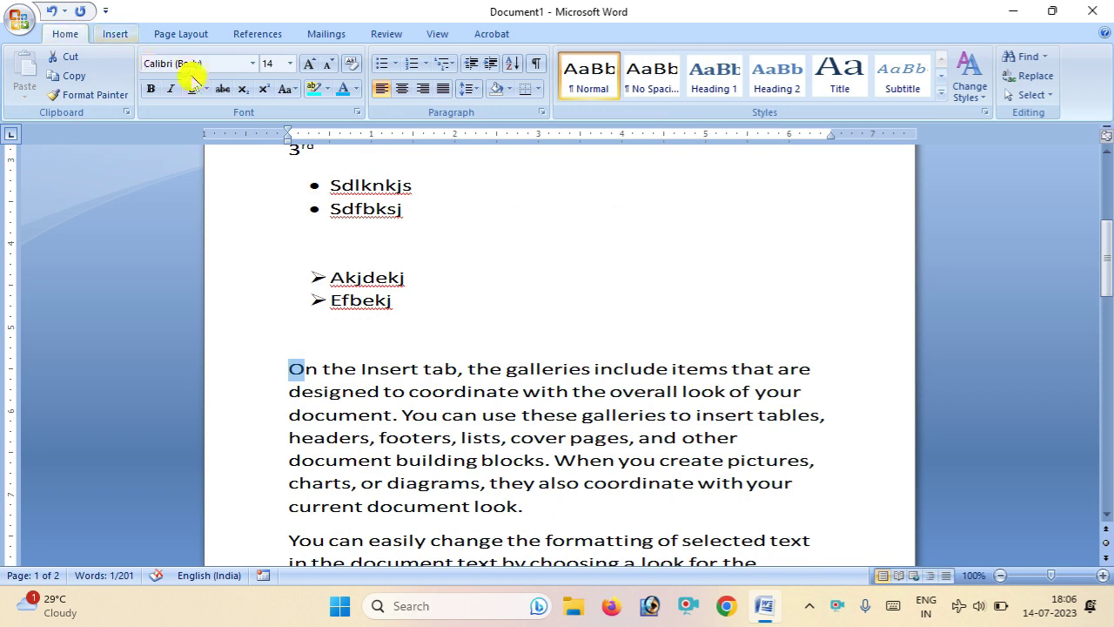
pyautogui.click(309, 64)
pyautogui.click(309, 64)
pyautogui.click(309, 65)
pyautogui.click(309, 65)
pyautogui.click(309, 64)
pyautogui.click(309, 64)
pyautogui.click(311, 65)
pyautogui.click(328, 64)
pyautogui.click(329, 65)
pyautogui.click(328, 65)
pyautogui.click(328, 64)
pyautogui.click(329, 65)
pyautogui.click(329, 64)
pyautogui.click(328, 65)
pyautogui.click(328, 64)
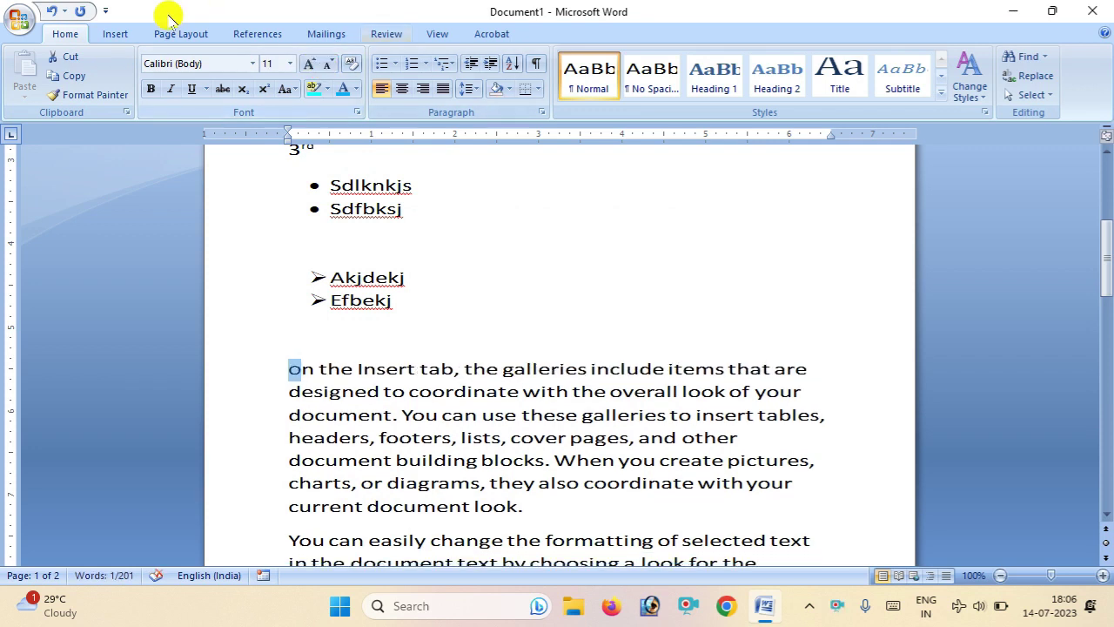
# Make the O a Dropped drop cap, then shrink and regrow its font size.
pyautogui.click(115, 34)
pyautogui.click(813, 85)
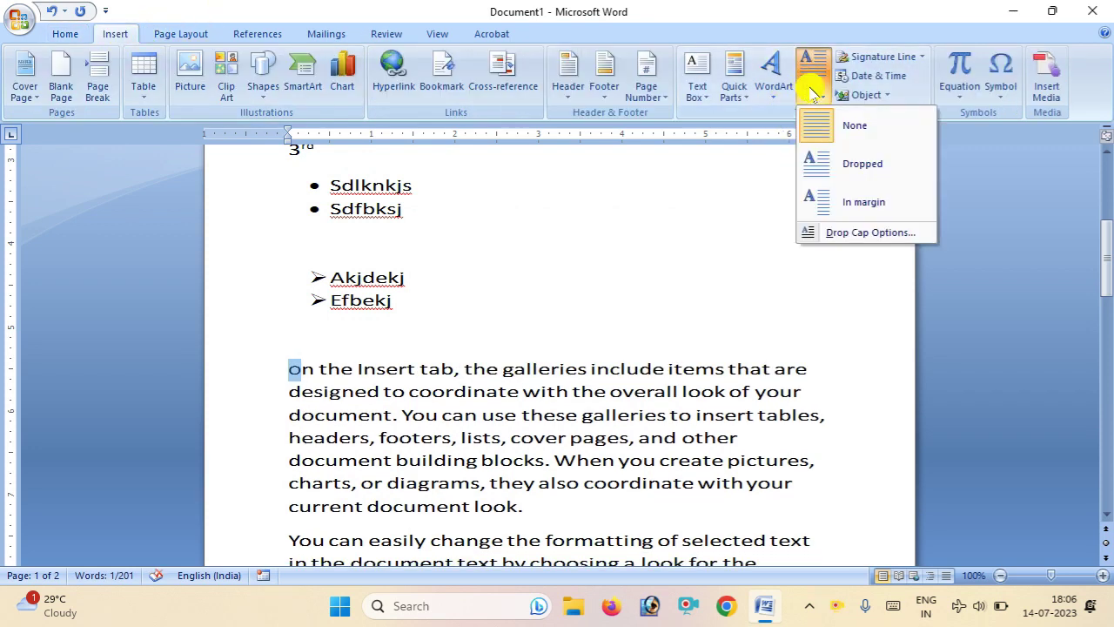
pyautogui.click(819, 168)
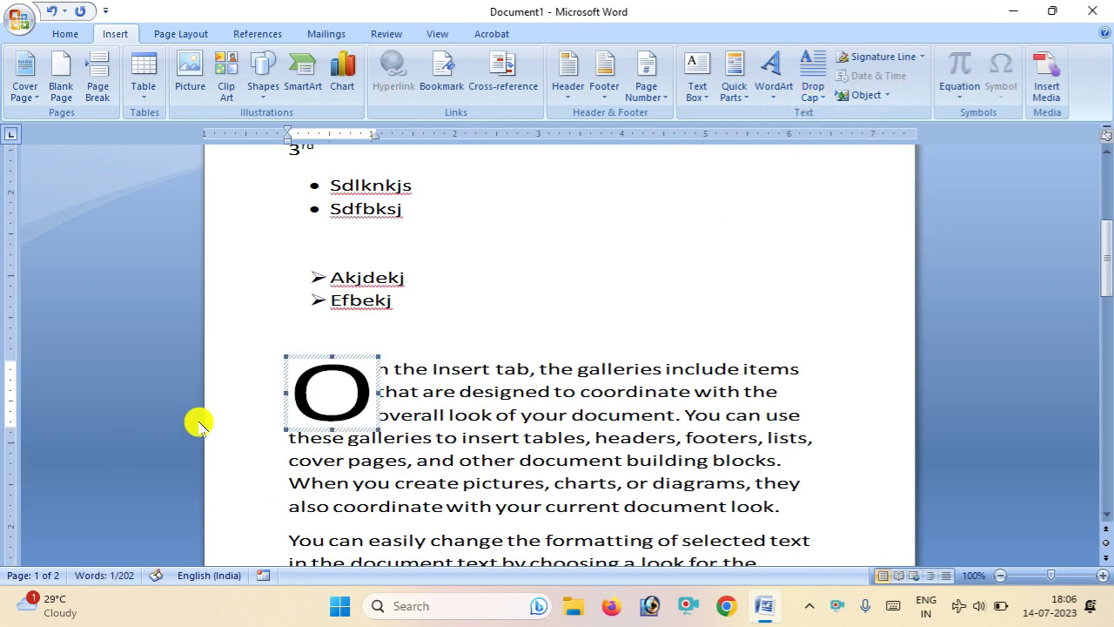
pyautogui.moveTo(344, 406); pyautogui.dragTo(300, 392)
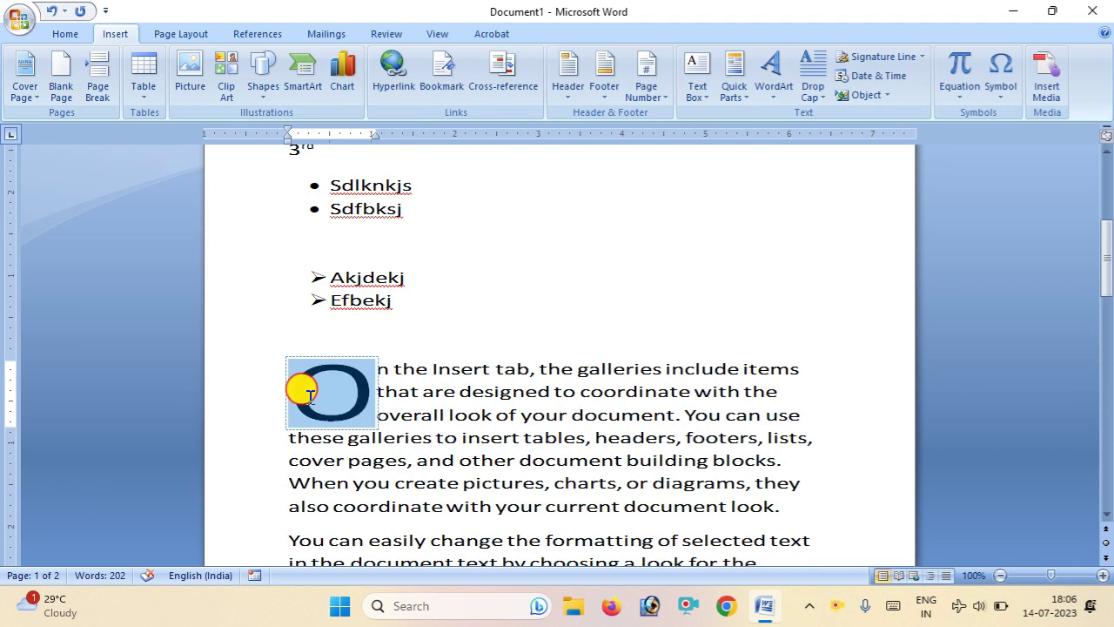
pyautogui.click(78, 34)
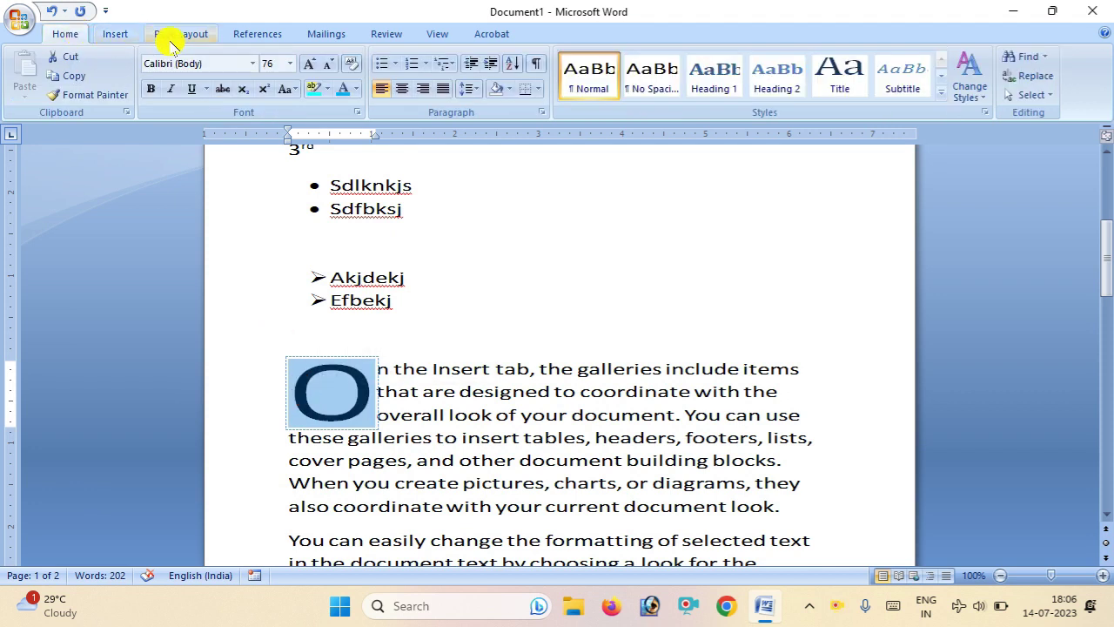
pyautogui.click(331, 66)
pyautogui.click(331, 65)
pyautogui.click(331, 65)
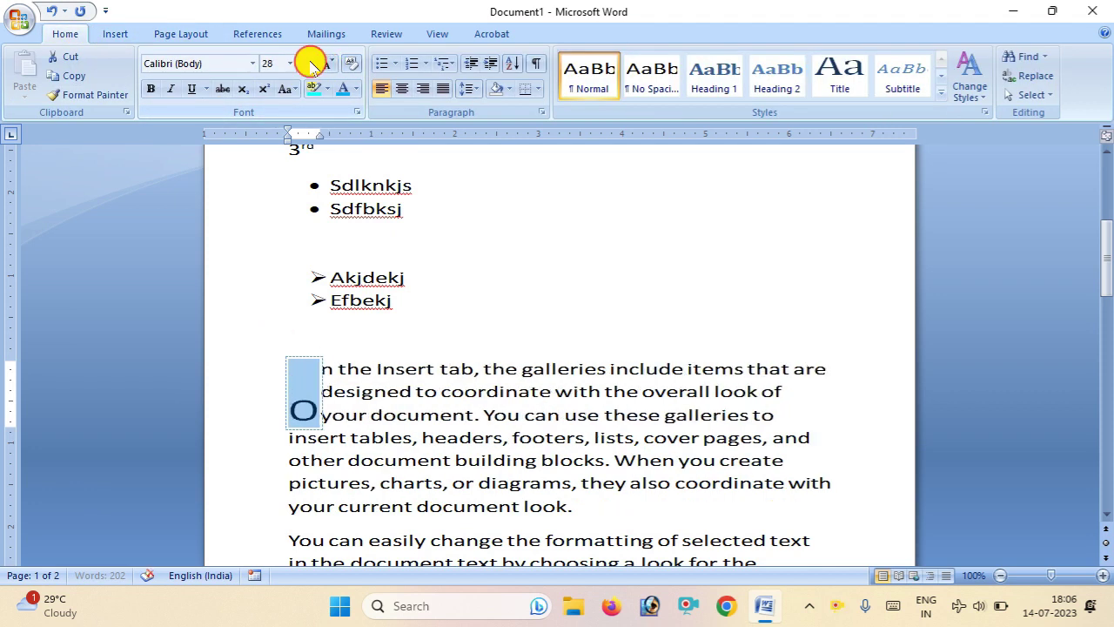
pyautogui.click(311, 65)
pyautogui.click(311, 64)
pyautogui.click(311, 65)
pyautogui.click(310, 65)
pyautogui.click(579, 367)
pyautogui.scroll(-10, 580, 368)
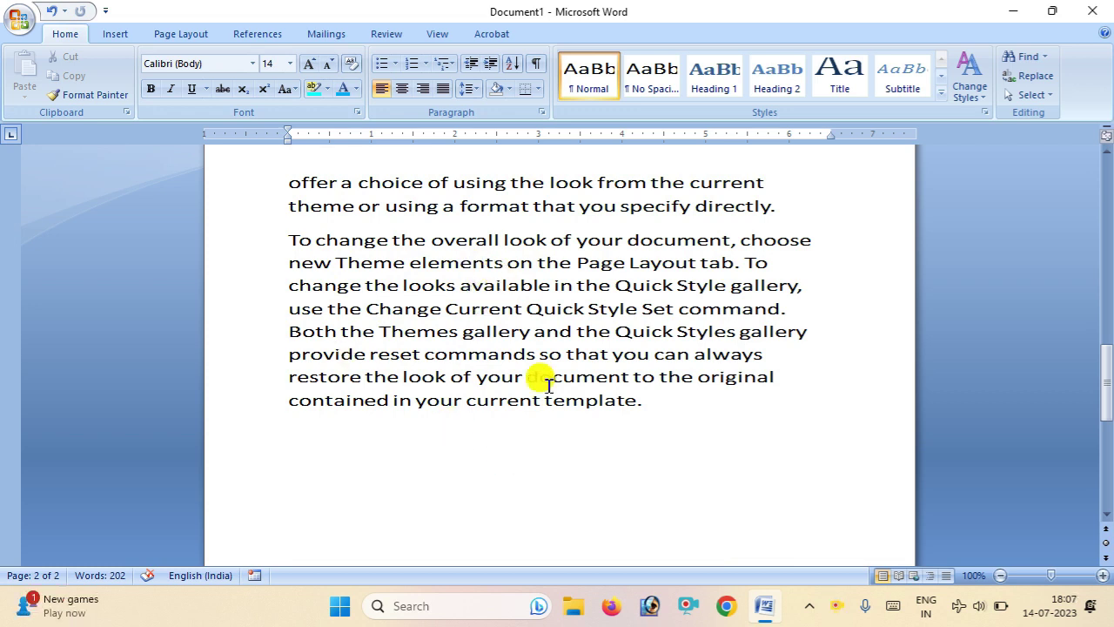
# Select the whole document, enlarge the text one step, then reduce it two steps.
pyautogui.moveTo(288, 192); pyautogui.dragTo(642, 396)
pyautogui.click(733, 445)
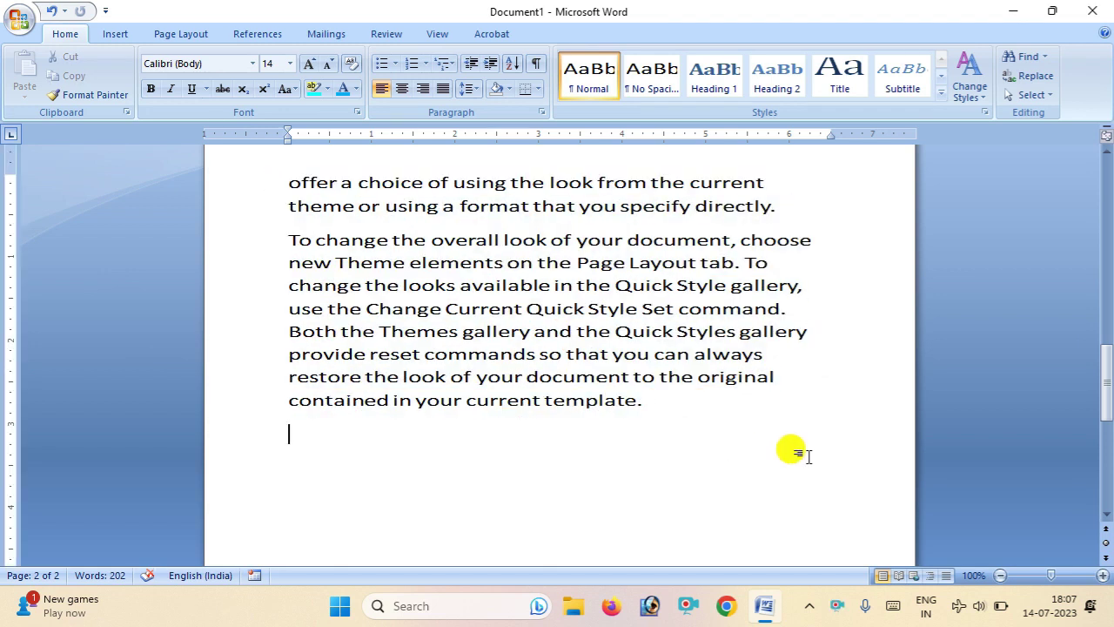
pyautogui.hotkey('ctrl', 'a')
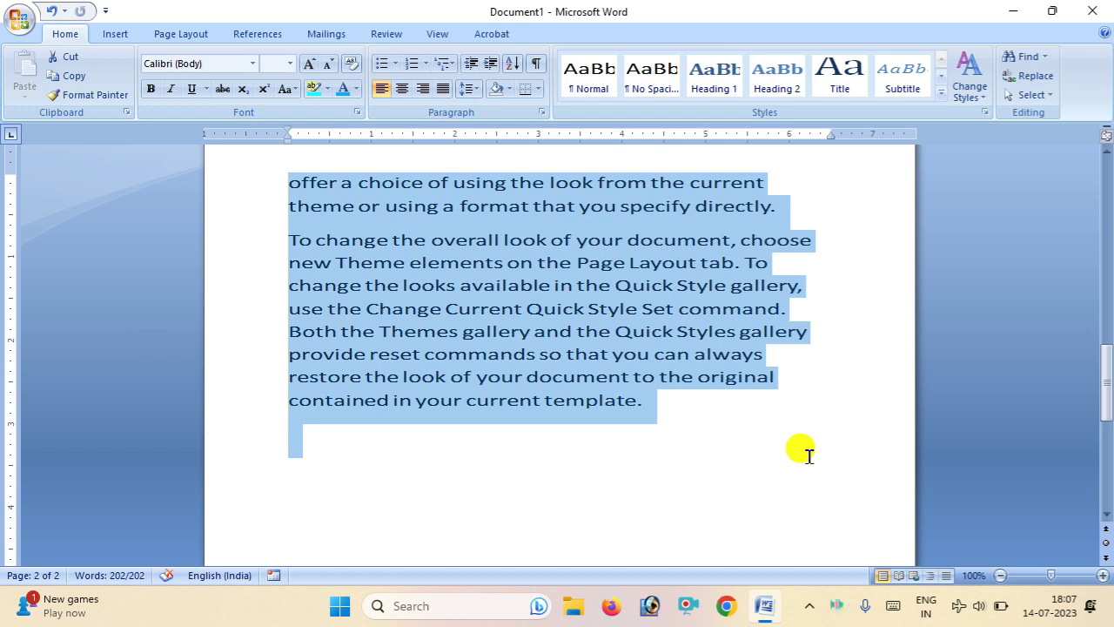
pyautogui.hotkey('ctrl', ']')
pyautogui.hotkey('ctrl', ']')
pyautogui.hotkey('ctrl', ']')
pyautogui.hotkey('ctrl', ']')
pyautogui.hotkey('ctrl', '[')
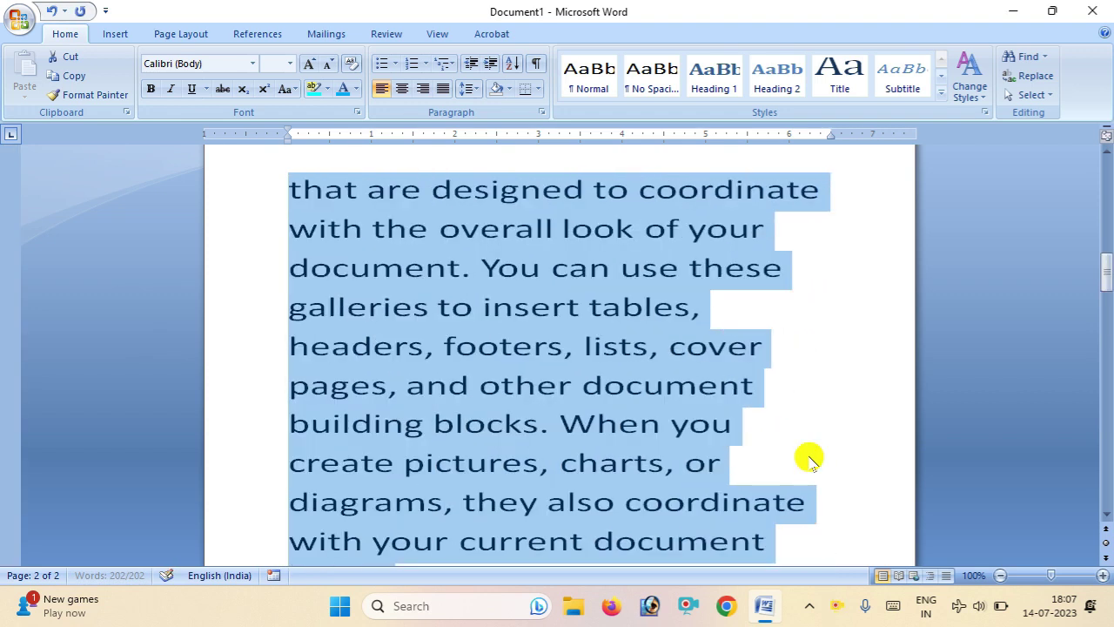
pyautogui.hotkey('ctrl', '[')
pyautogui.hotkey('ctrl', '[')
pyautogui.hotkey('ctrl', '[')
pyautogui.hotkey('ctrl', '[')
pyautogui.hotkey('ctrl', '[')
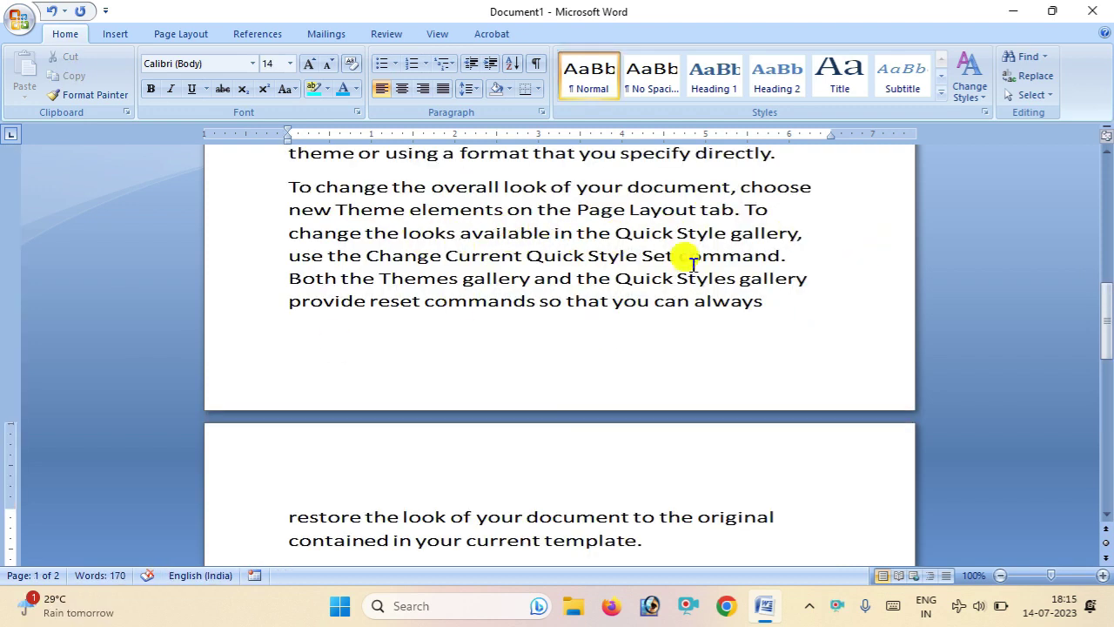
# Select and delete the sentence 'Both the Themes gallery … current template.'.
pyautogui.keyDown('ctrl'); pyautogui.click(577, 228); pyautogui.keyUp('ctrl')
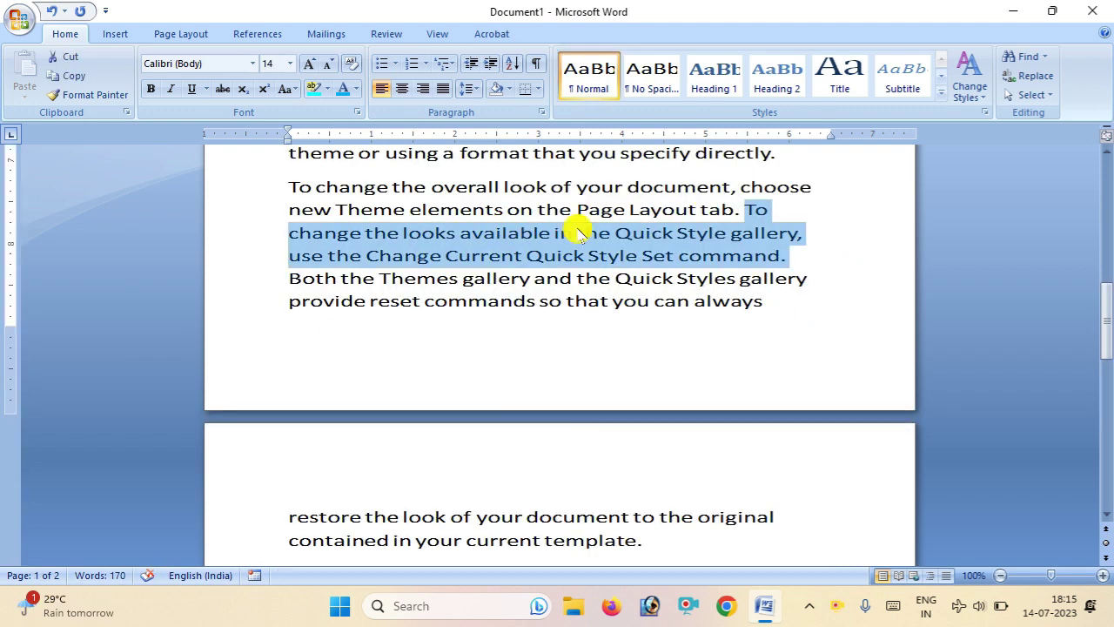
pyautogui.click(651, 300)
pyautogui.keyDown('ctrl'); pyautogui.click(550, 291); pyautogui.keyUp('ctrl')
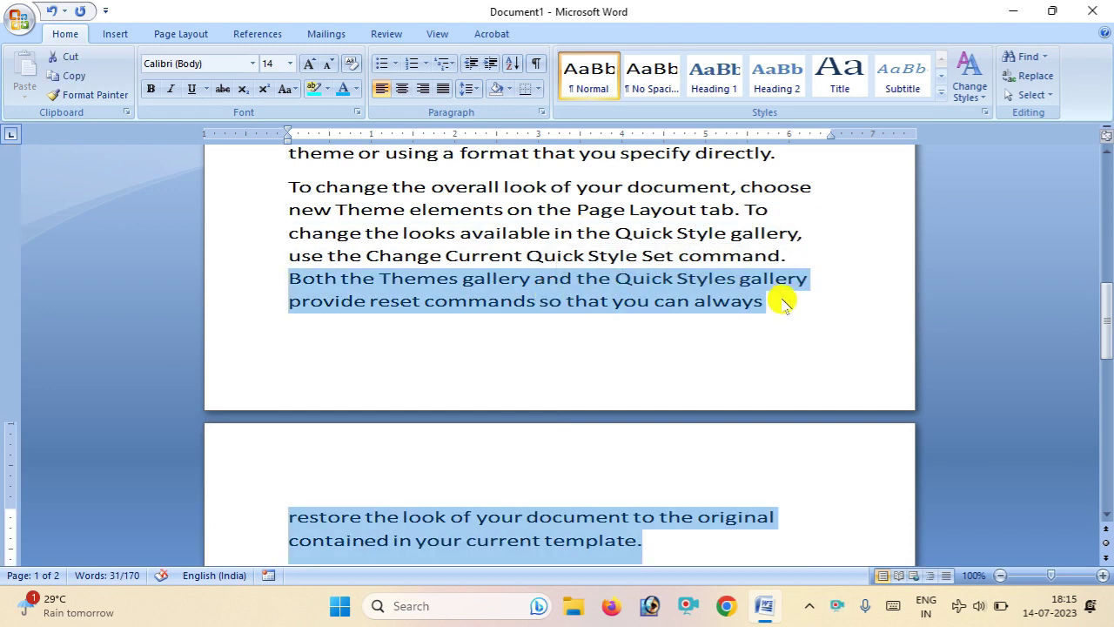
pyautogui.scroll(-5, 733, 337)
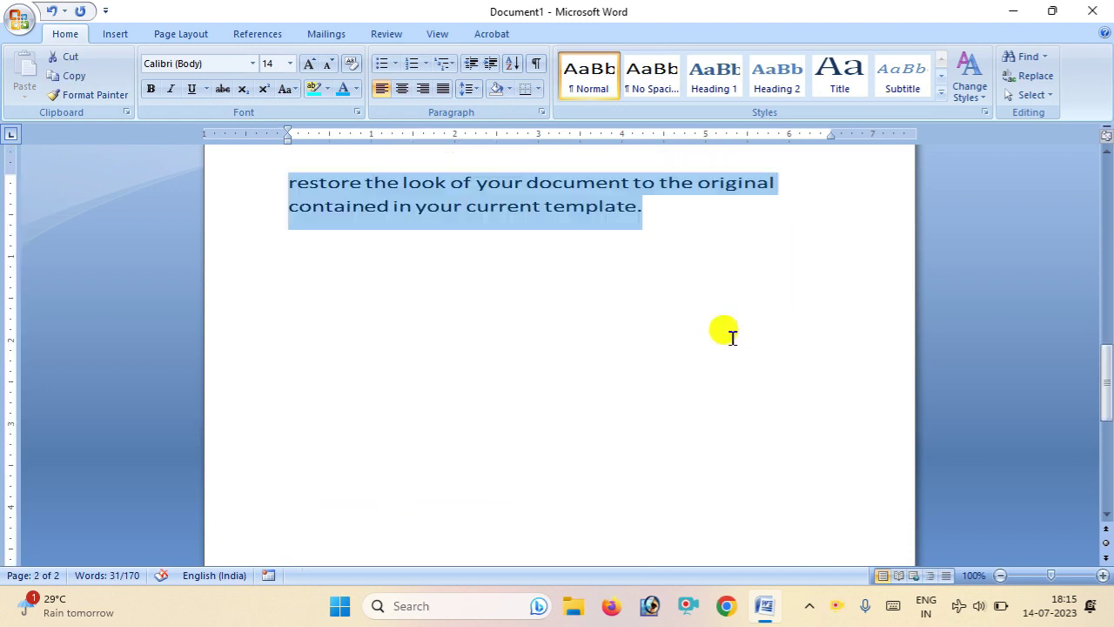
pyautogui.press('Delete')
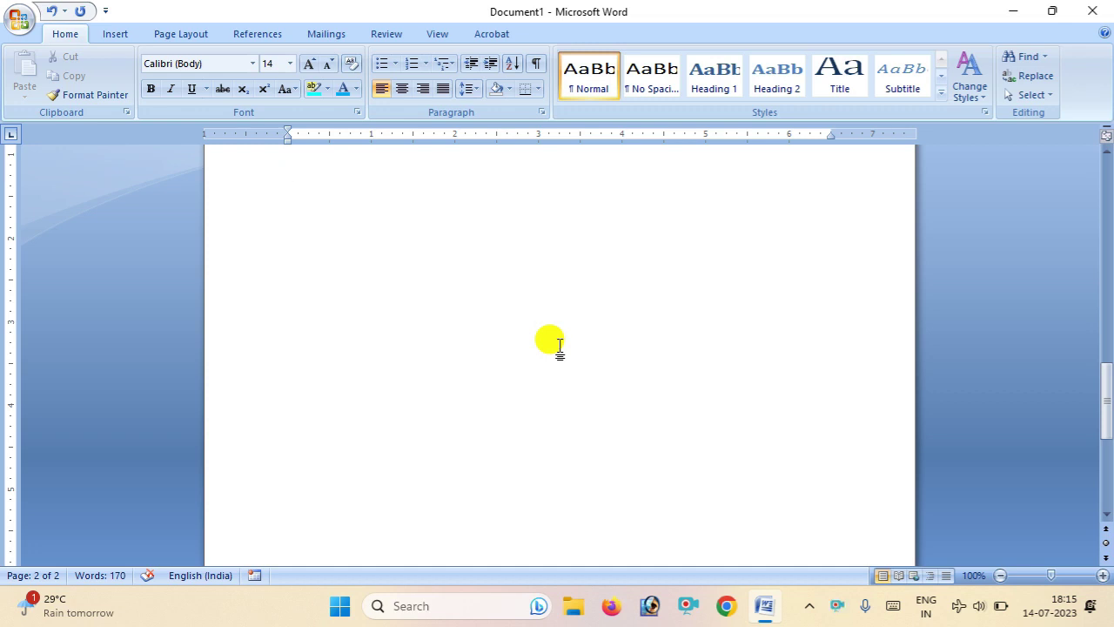
# Insert a field at the top of page 2 containing the formula =4*5+5+4.
pyautogui.hotkey('ctrl', 'F9')
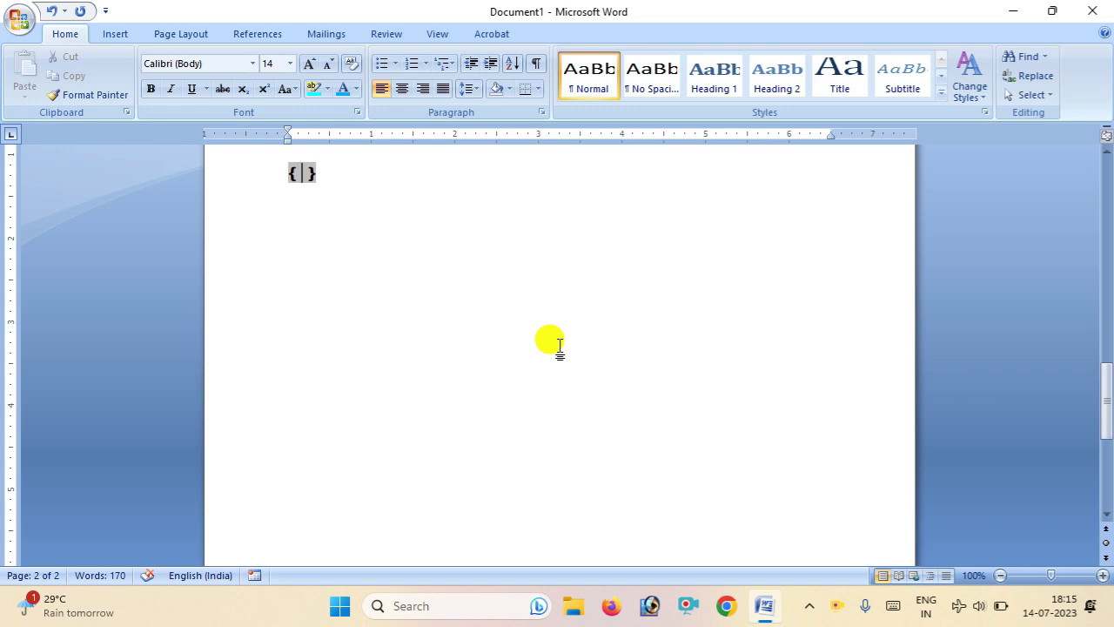
pyautogui.write('=4 ')
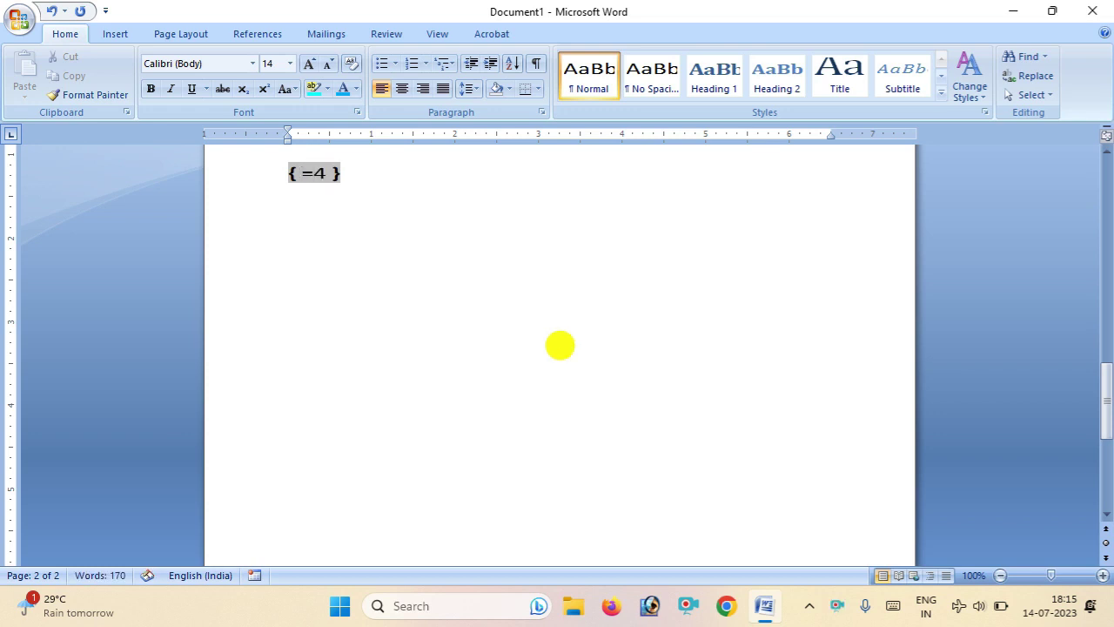
pyautogui.write('*5')
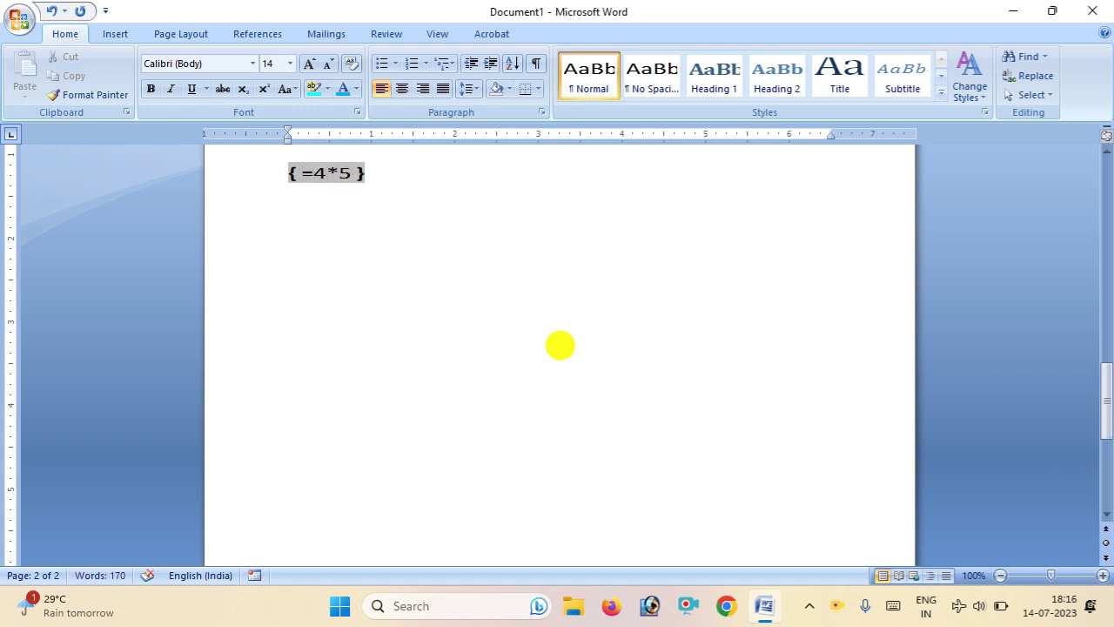
pyautogui.write('+')
pyautogui.write('/')
pyautogui.press('BackSpace')
pyautogui.write('5+4')
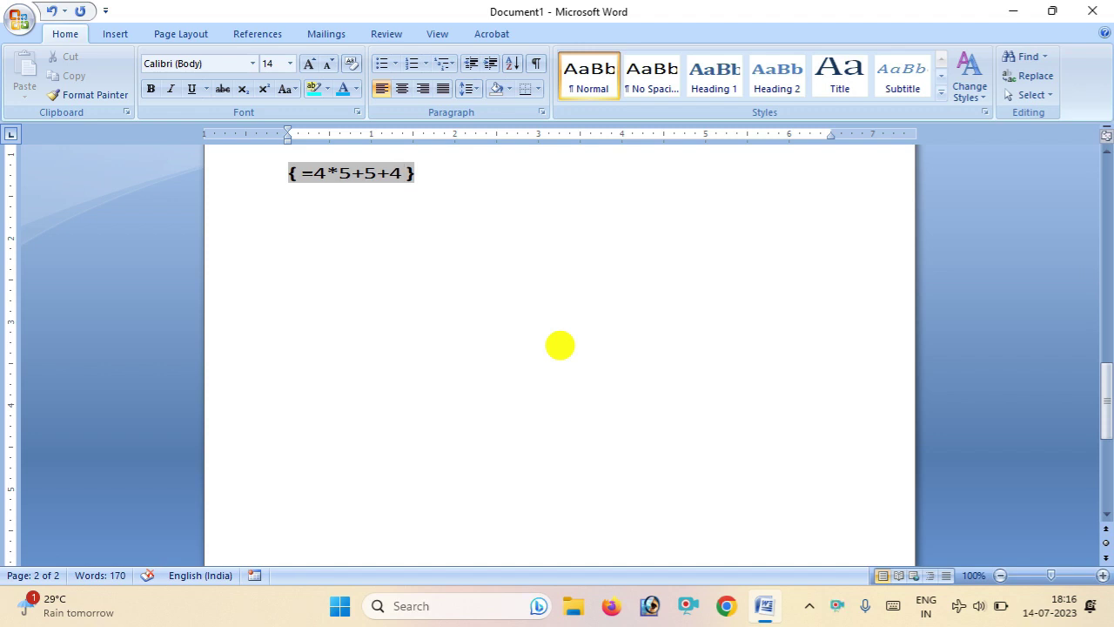
# Remove the stray nested field and update the formula field so it shows 29.
pyautogui.hotkey('ctrl', 'F9')
pyautogui.press('Delete')
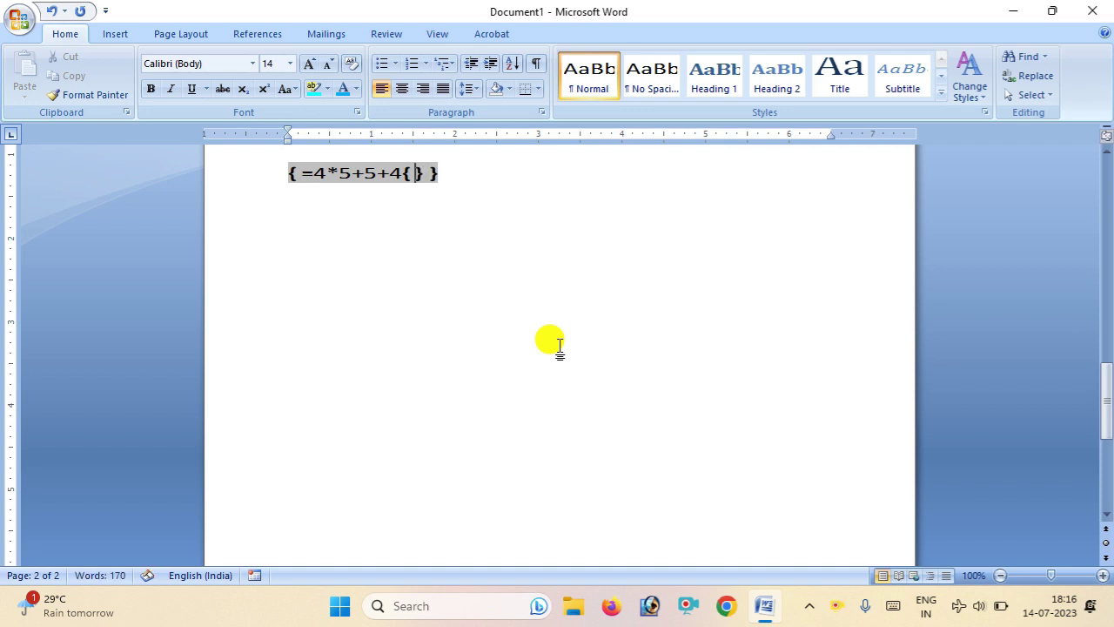
pyautogui.hotkey('shift', 'Left')
pyautogui.press('Delete')
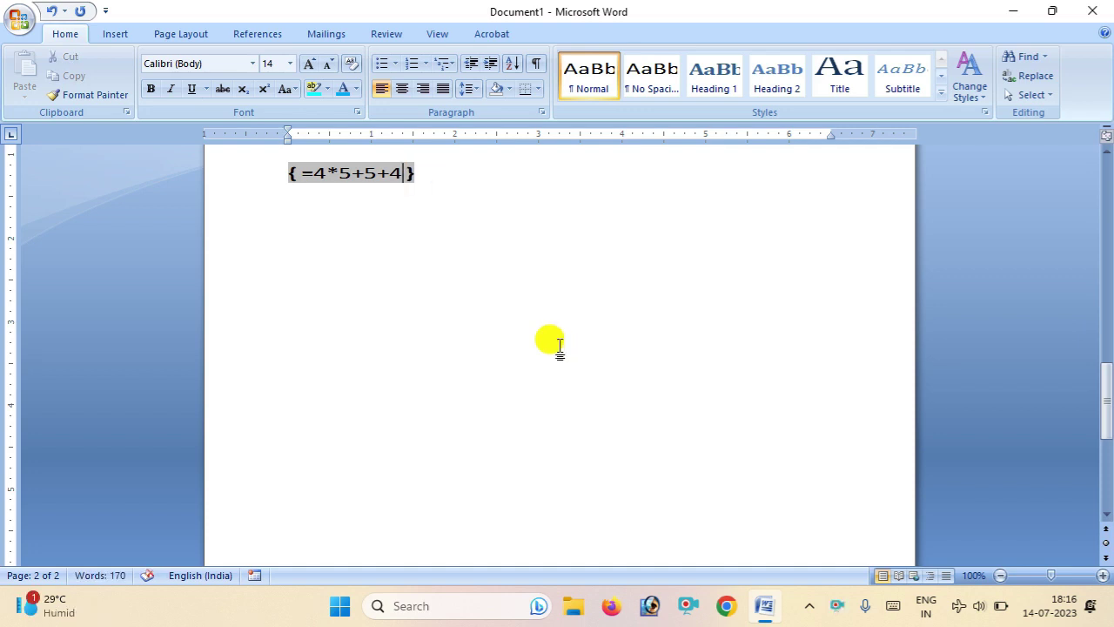
pyautogui.press('F9')
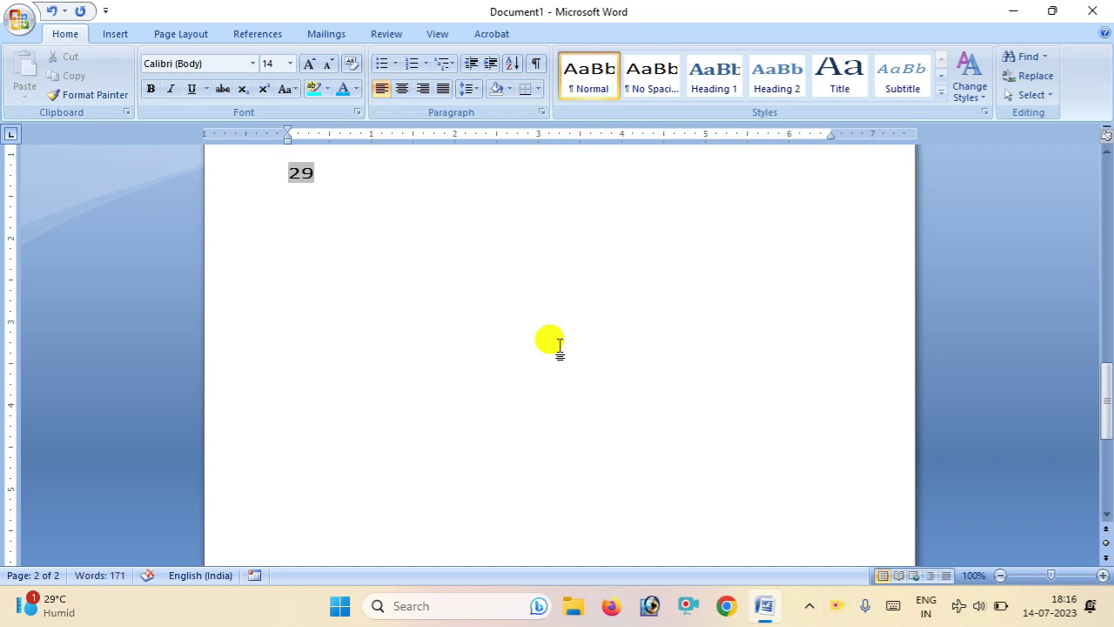